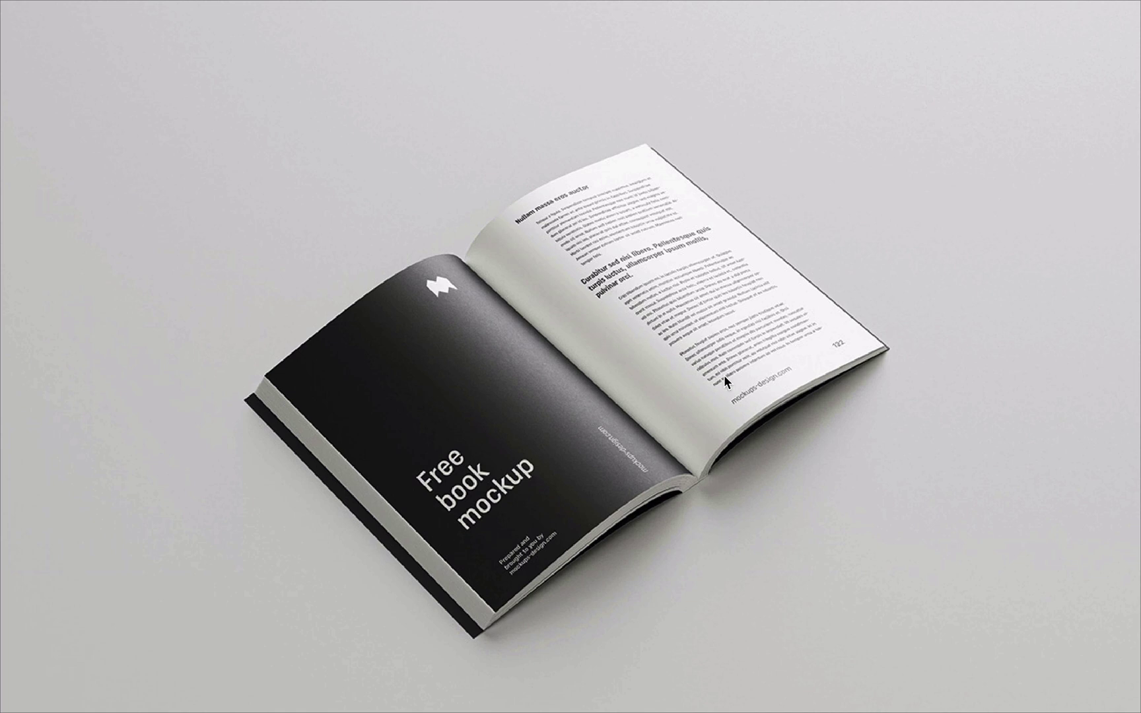
# Scroll the mockups-design.com homepage listings and open the Free business cards mockup page
pyautogui.click(636, 567)
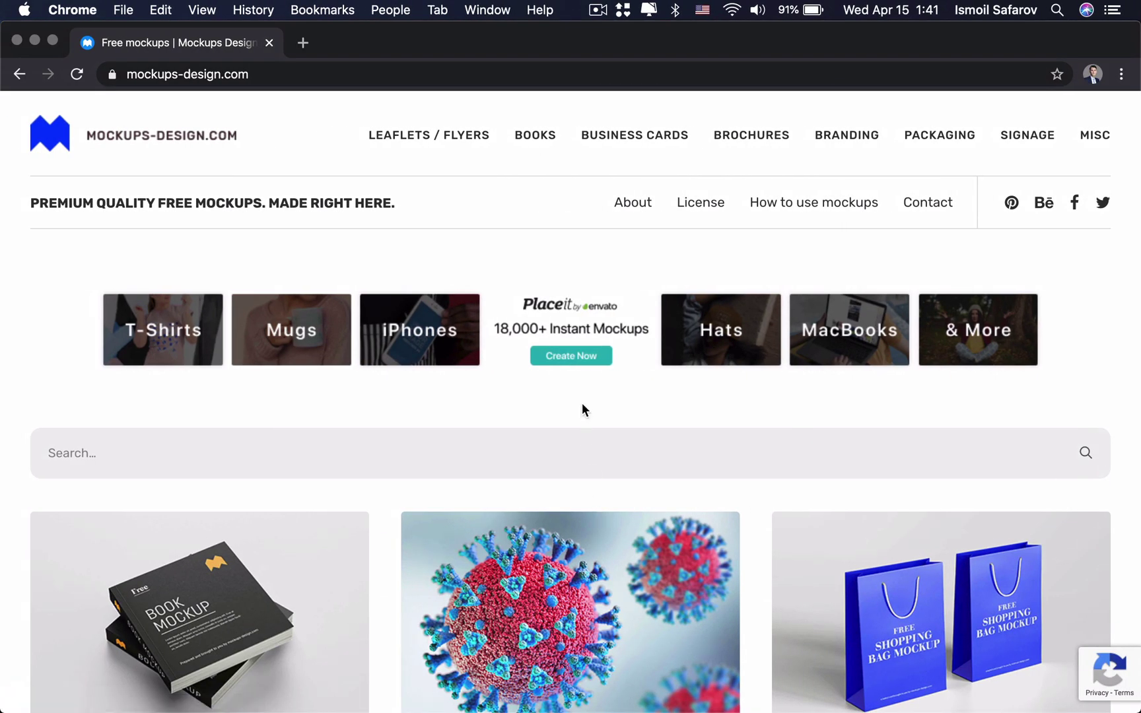
pyautogui.scroll(-5, 582, 404)
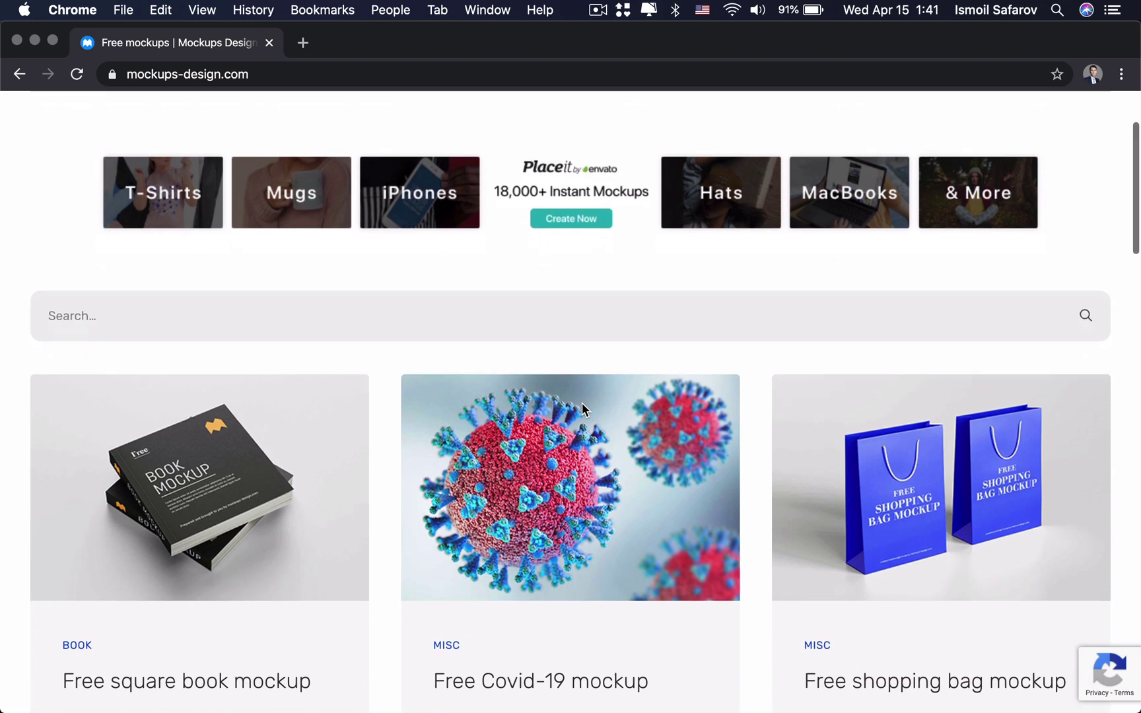
pyautogui.scroll(5, 582, 409)
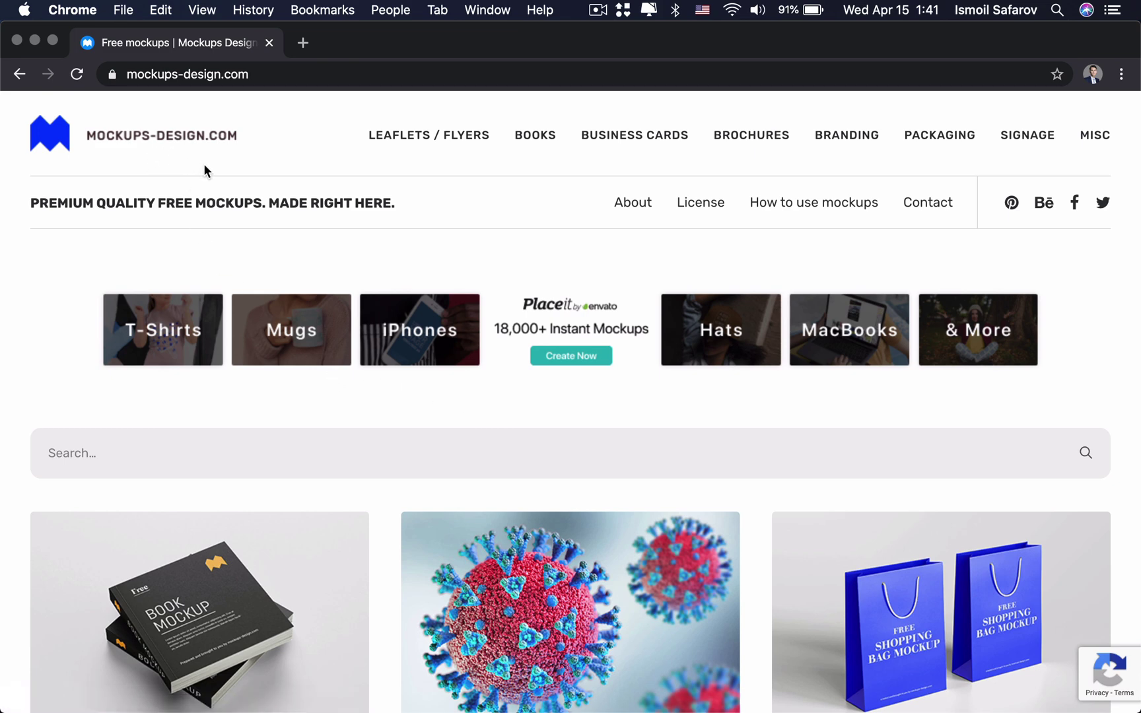
pyautogui.scroll(-8, 55, 394)
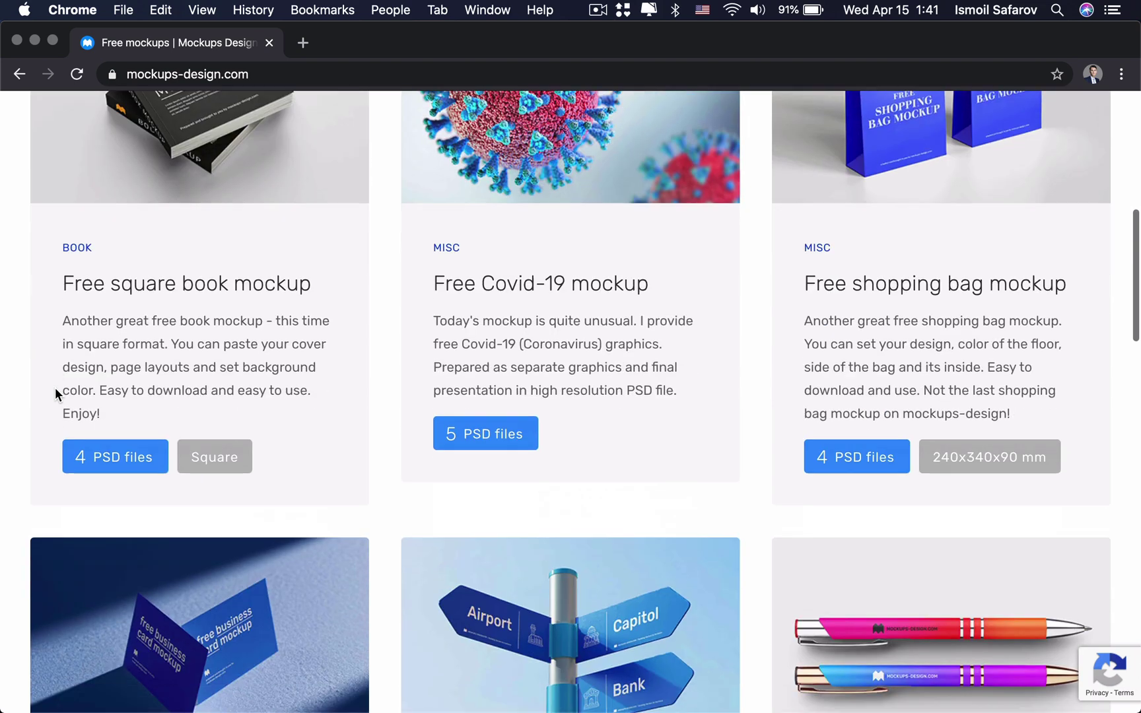
pyautogui.scroll(-6, 56, 394)
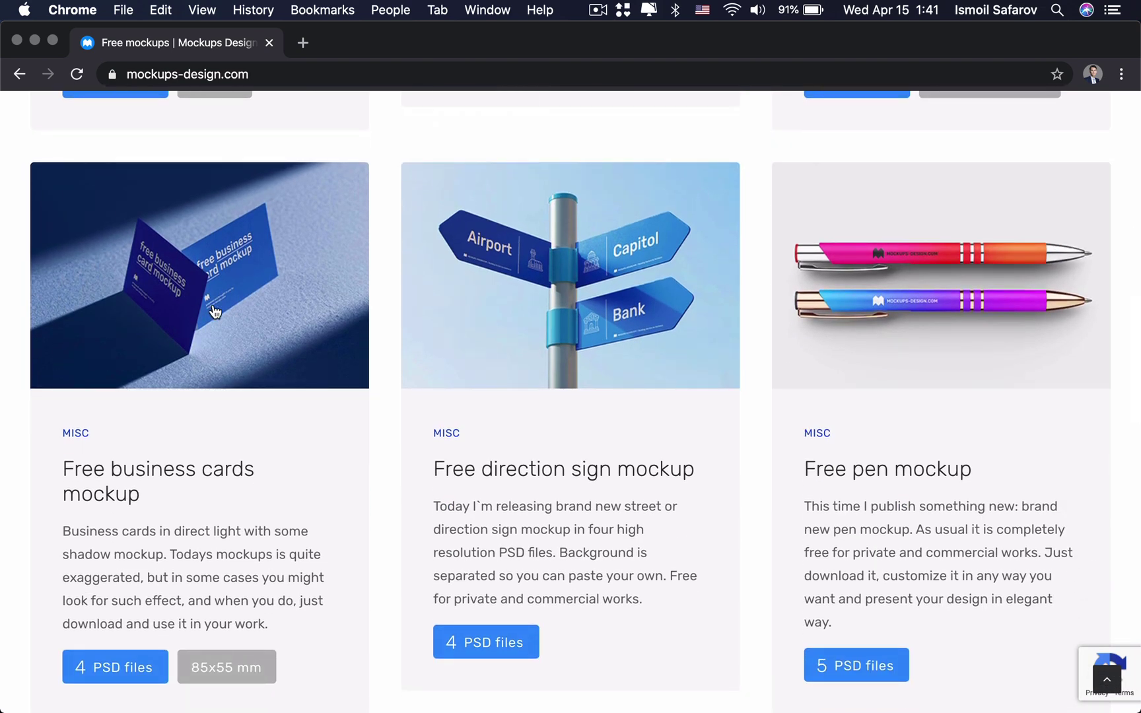
pyautogui.click(247, 295)
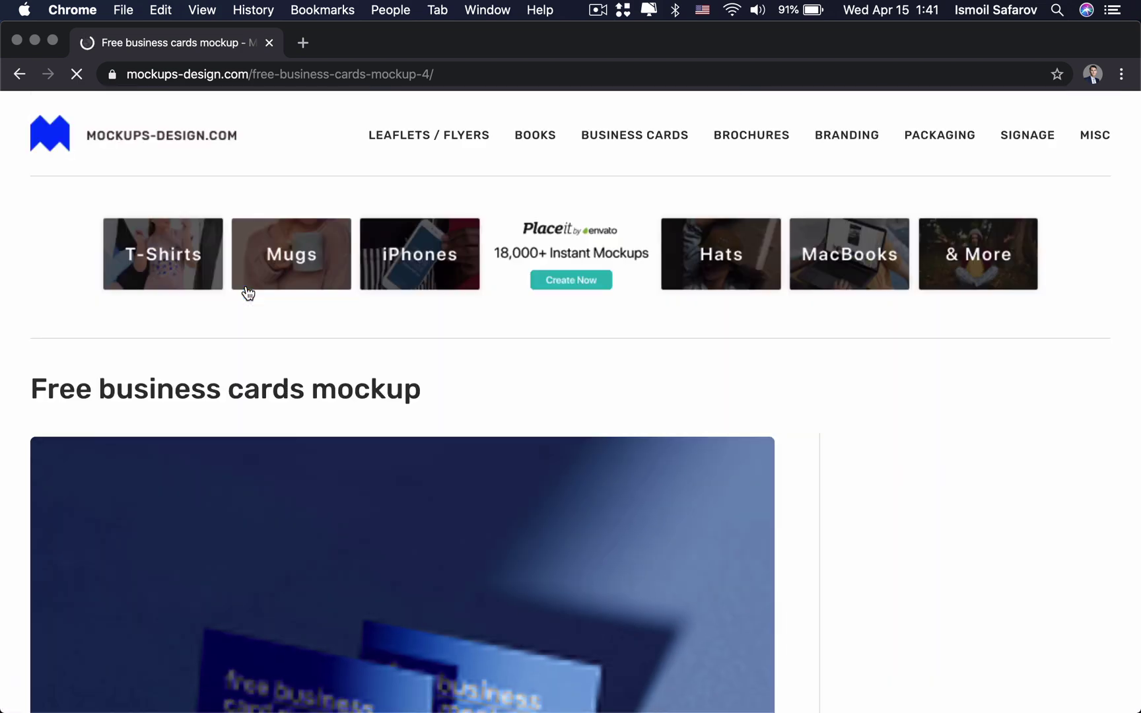
pyautogui.scroll(-6, 247, 293)
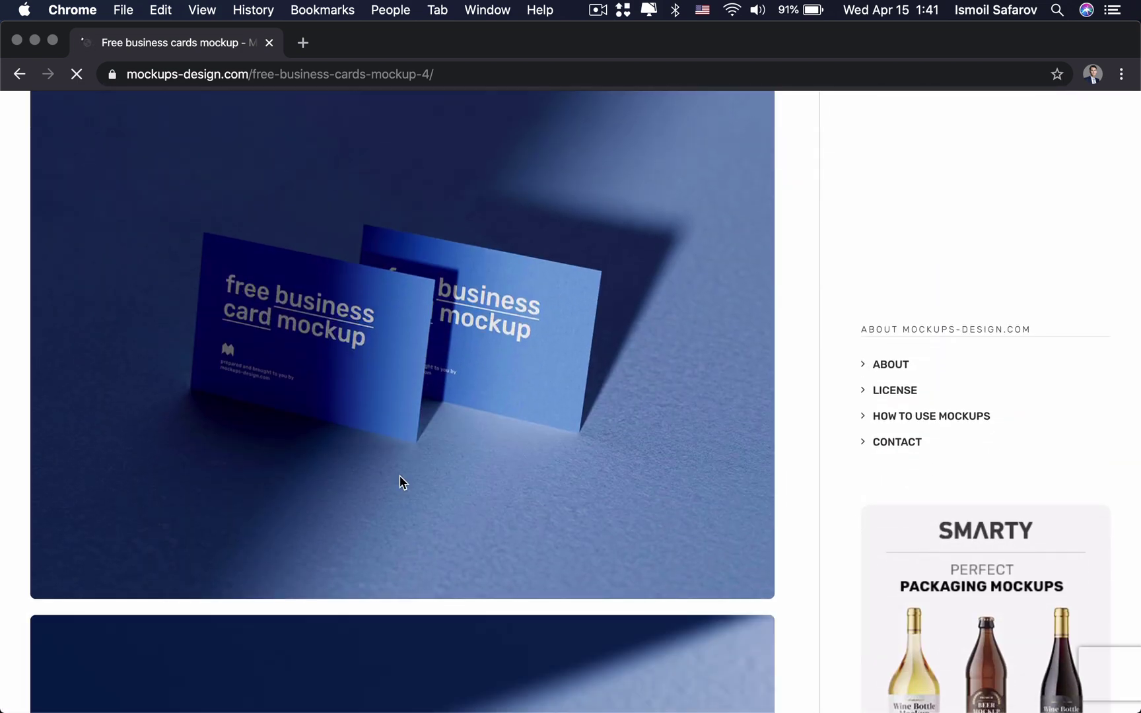
pyautogui.scroll(-8, 447, 368)
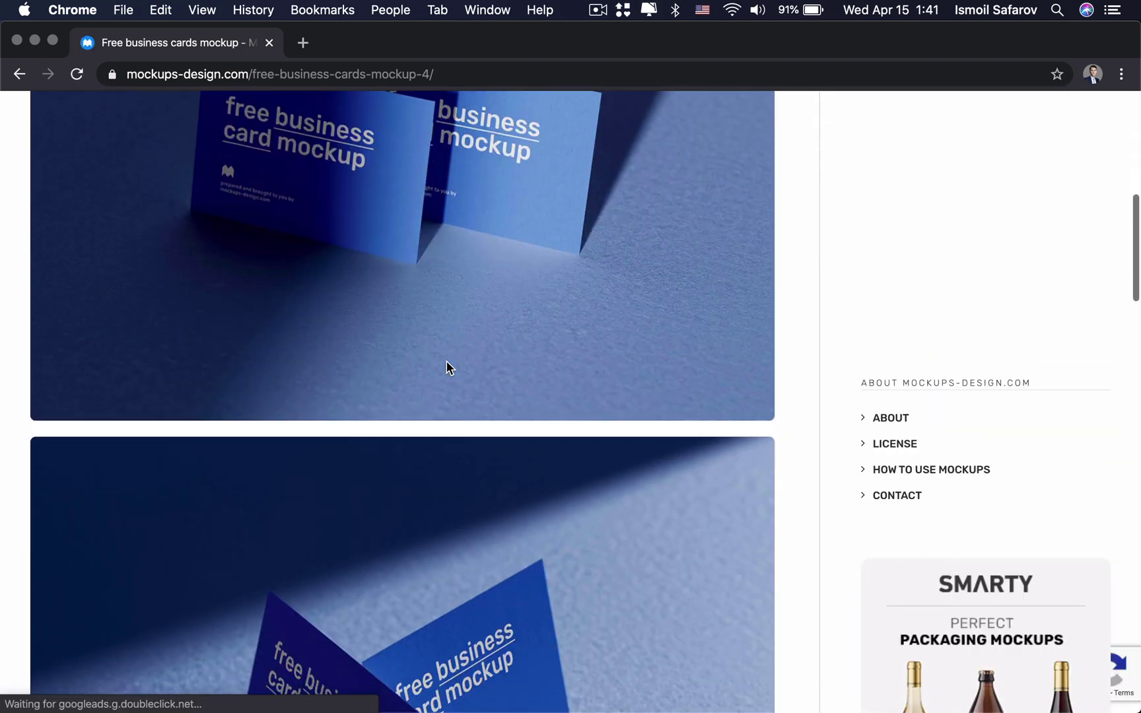
pyautogui.scroll(-8, 446, 367)
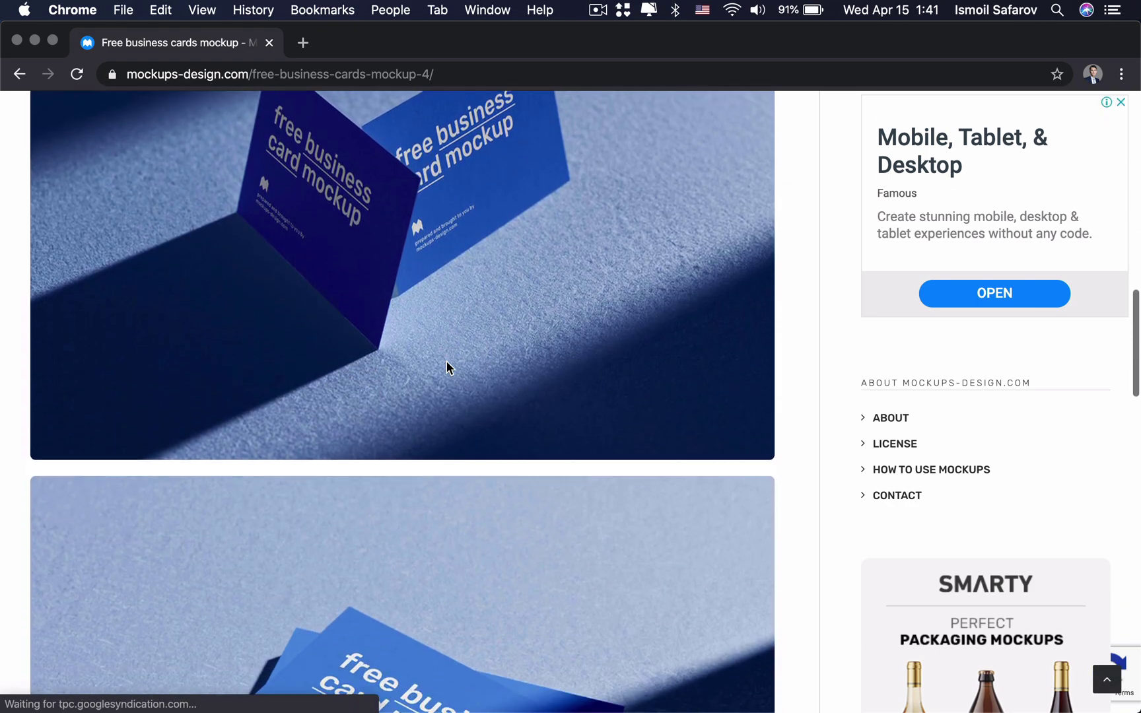
pyautogui.scroll(-6, 447, 368)
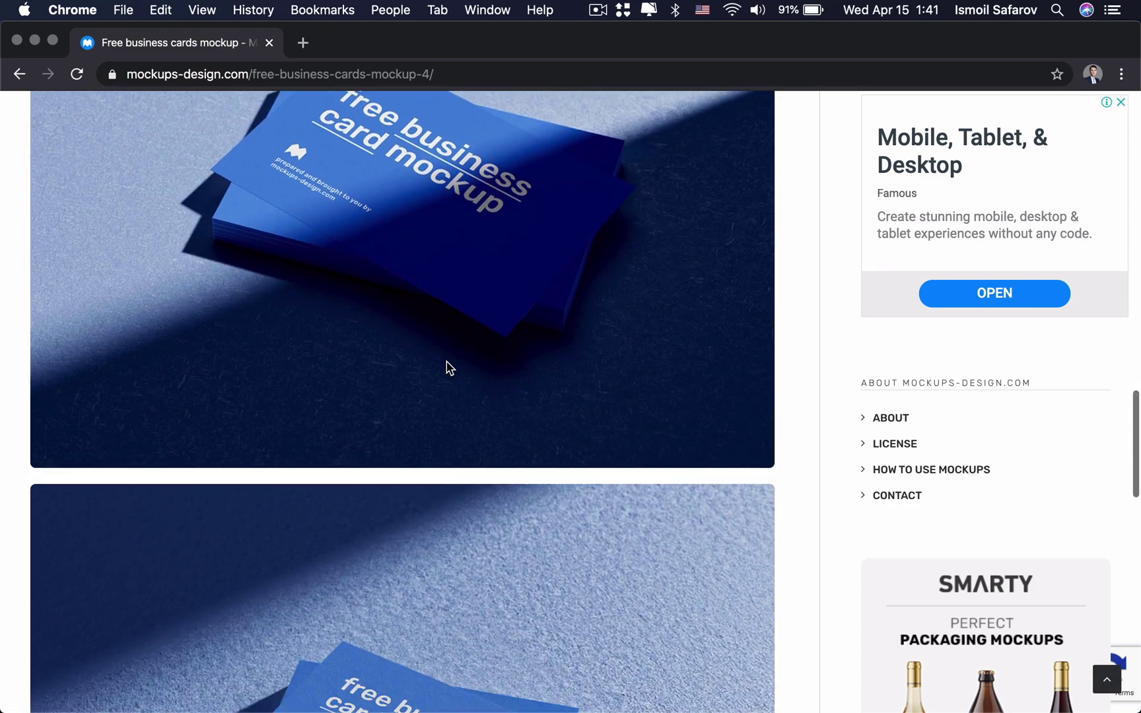
pyautogui.scroll(-9, 447, 368)
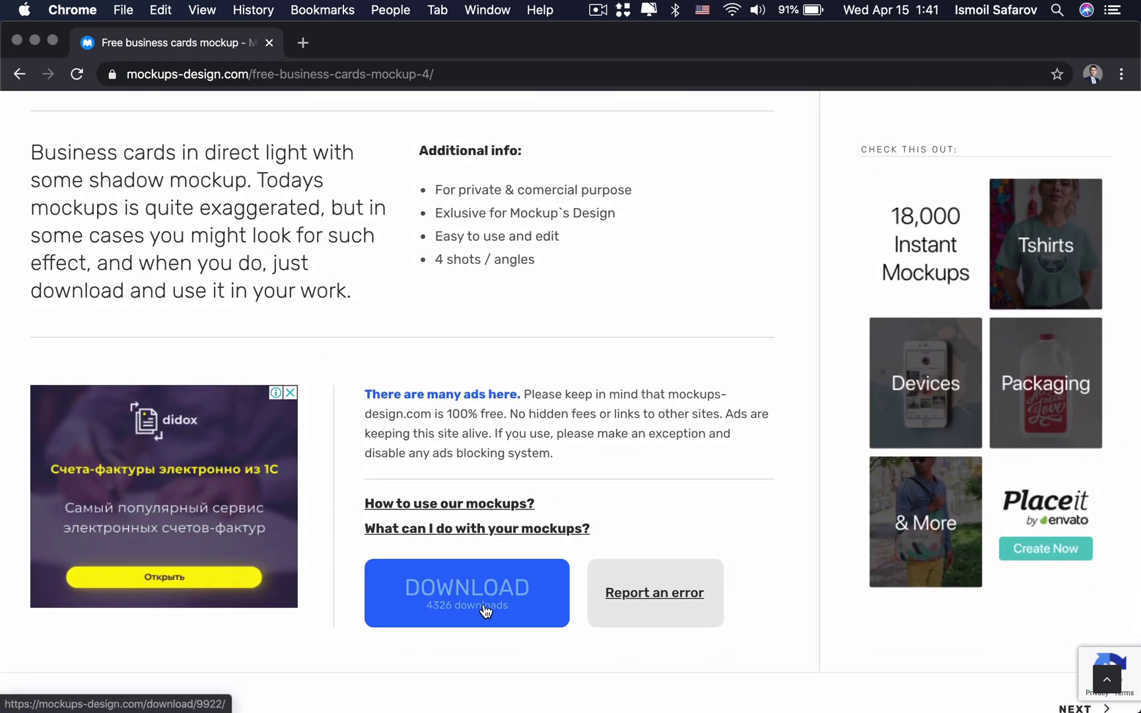
pyautogui.scroll(8, 449, 606)
pyautogui.scroll(8, 449, 606)
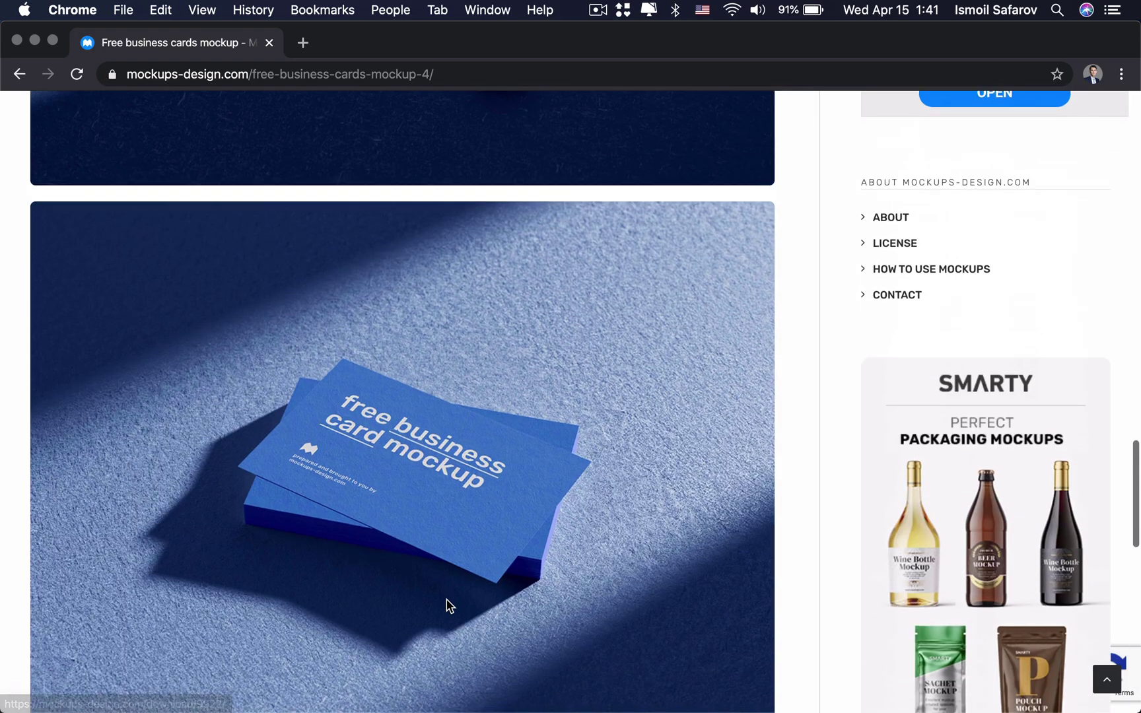
pyautogui.scroll(12, 446, 601)
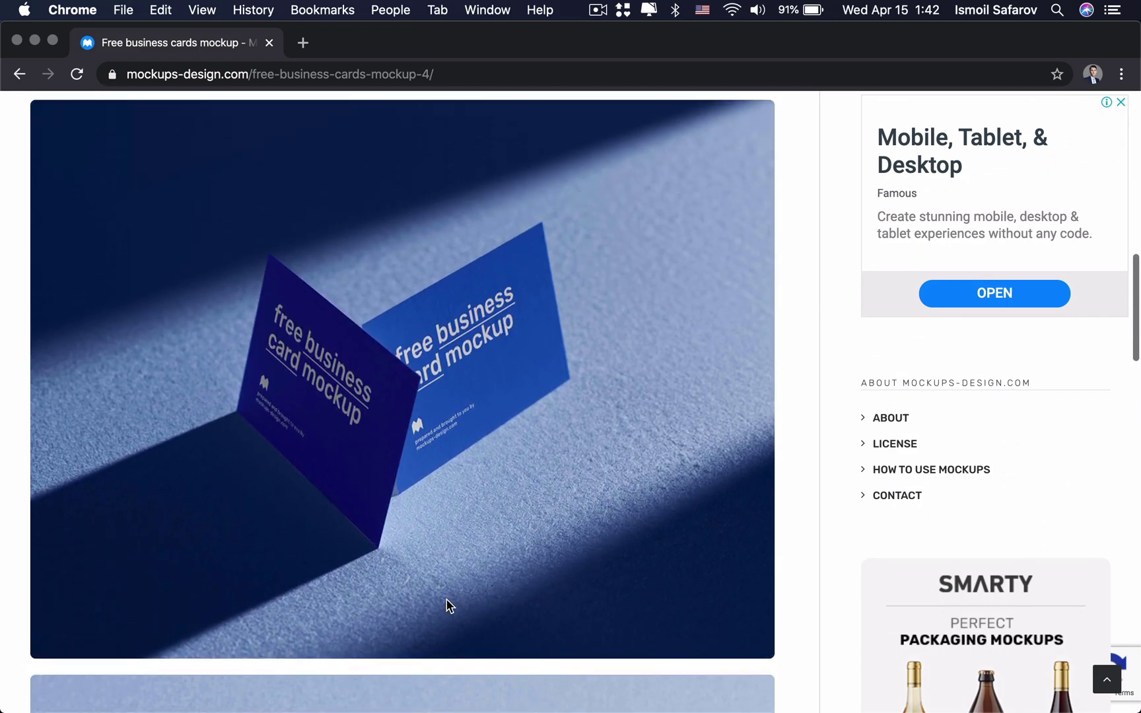
pyautogui.scroll(5, 447, 601)
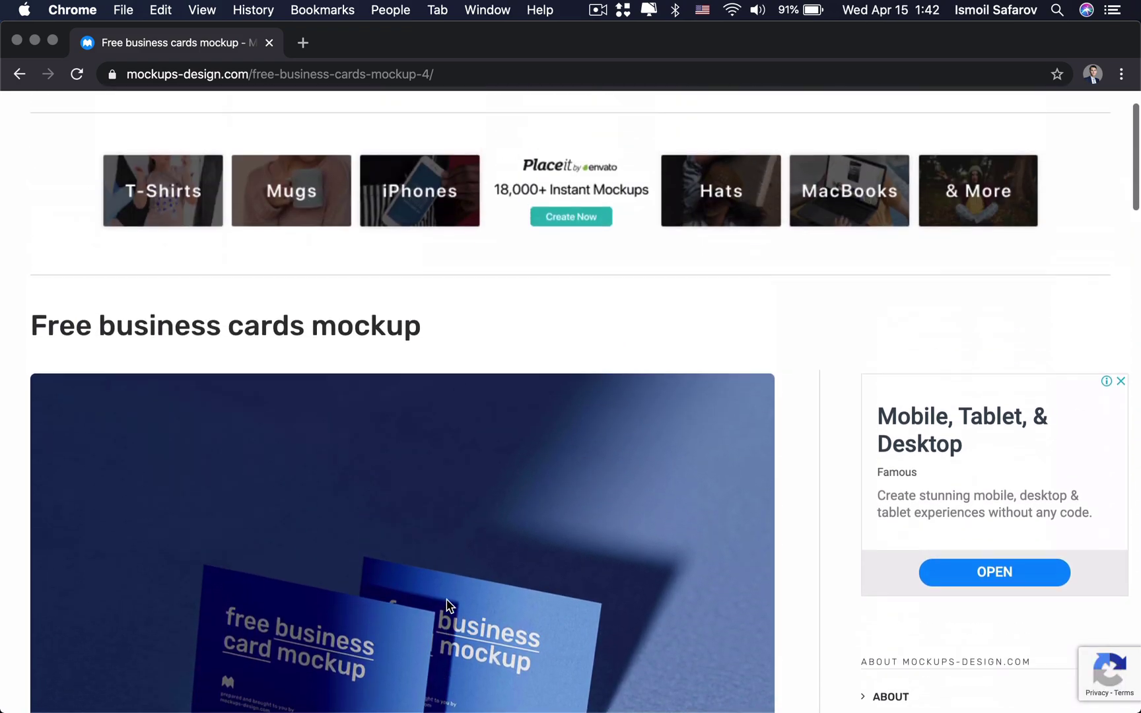
pyautogui.scroll(-3, 448, 606)
pyautogui.scroll(-2, 447, 604)
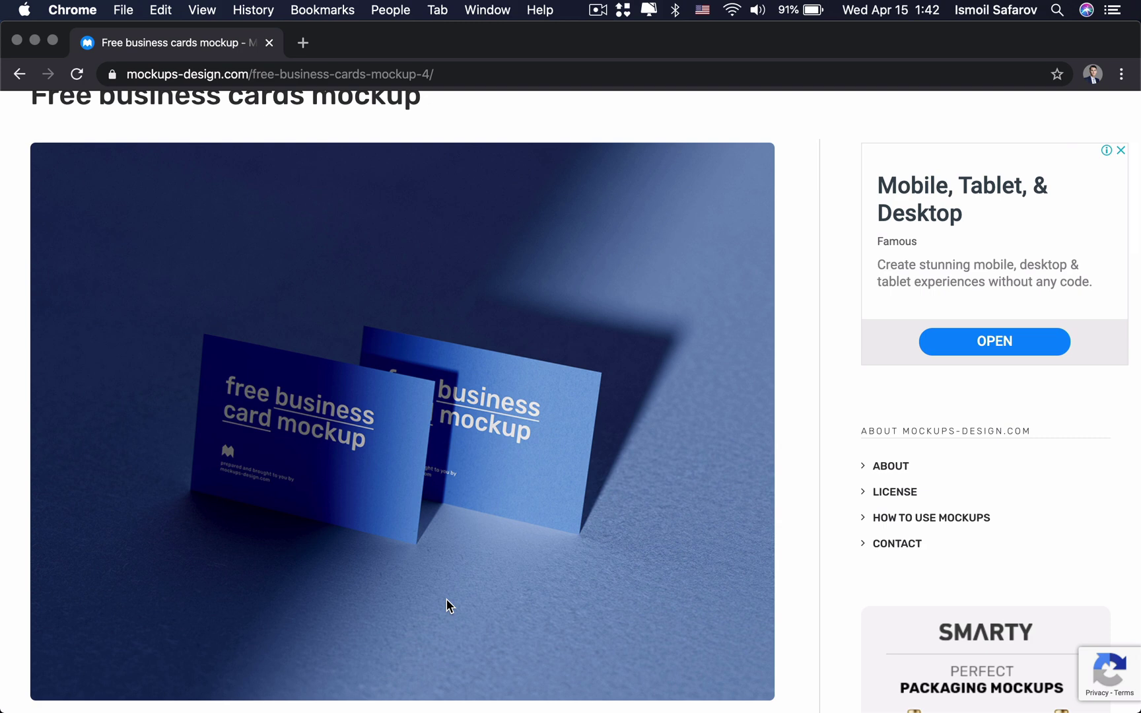
pyautogui.scroll(-10, 446, 599)
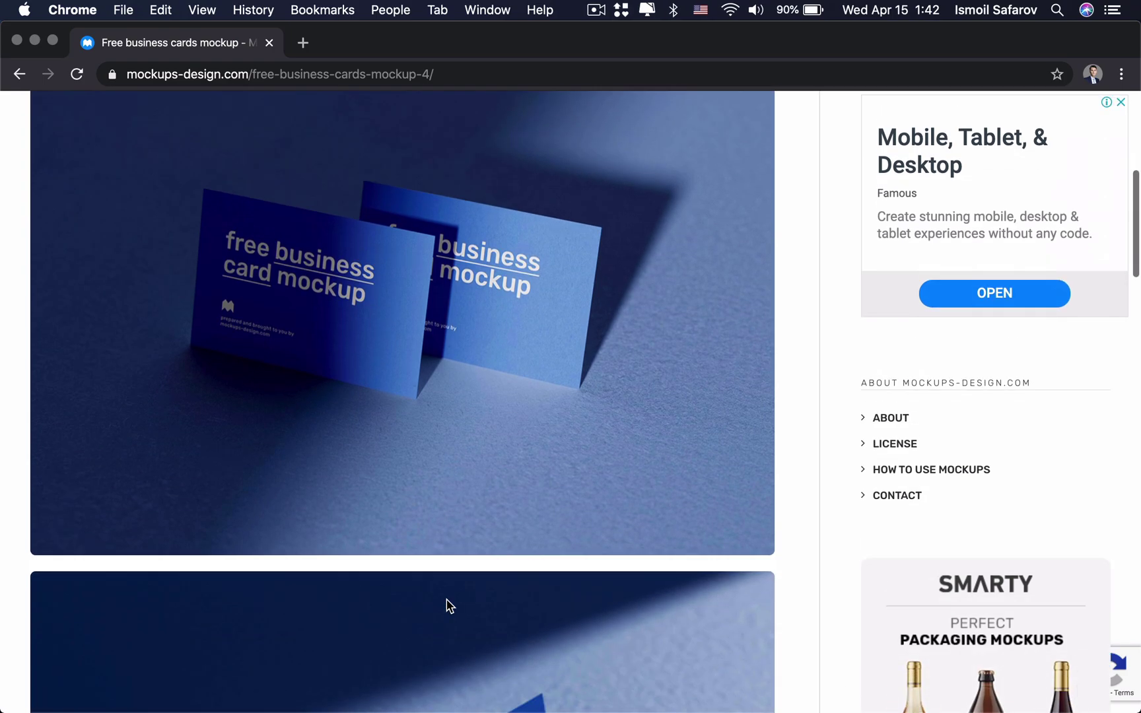
pyautogui.scroll(-10, 446, 603)
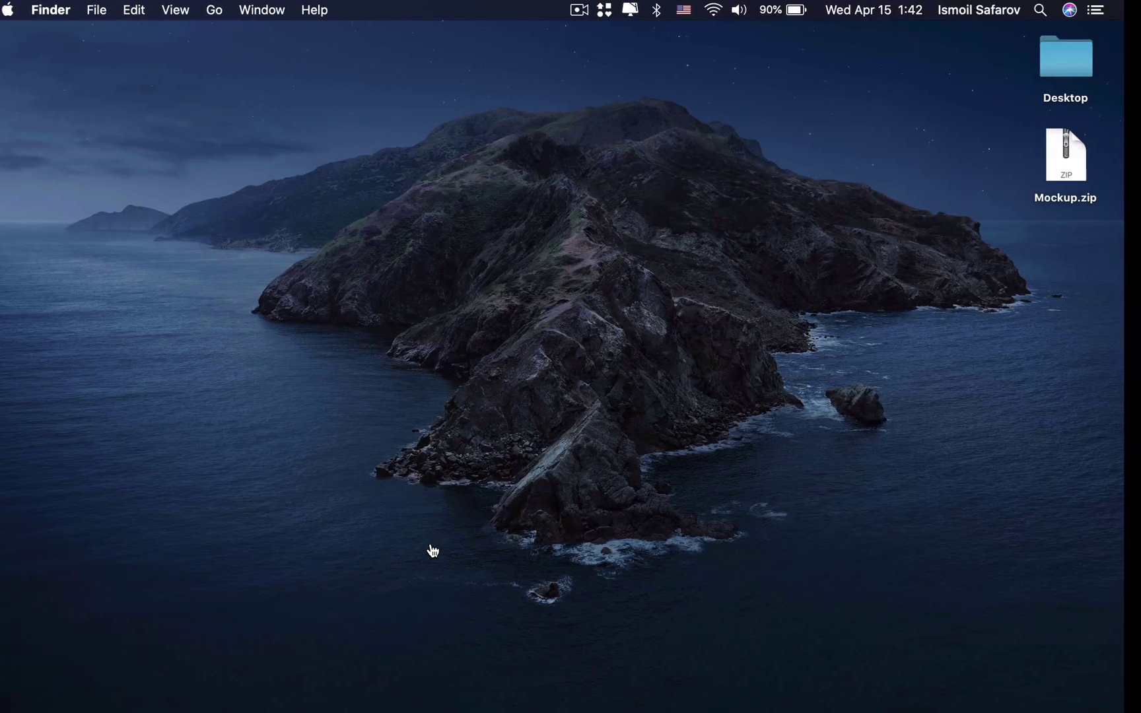
# Start the business cards mockup DOWNLOAD, then cancel it from the download shelf
pyautogui.click(1087, 156)
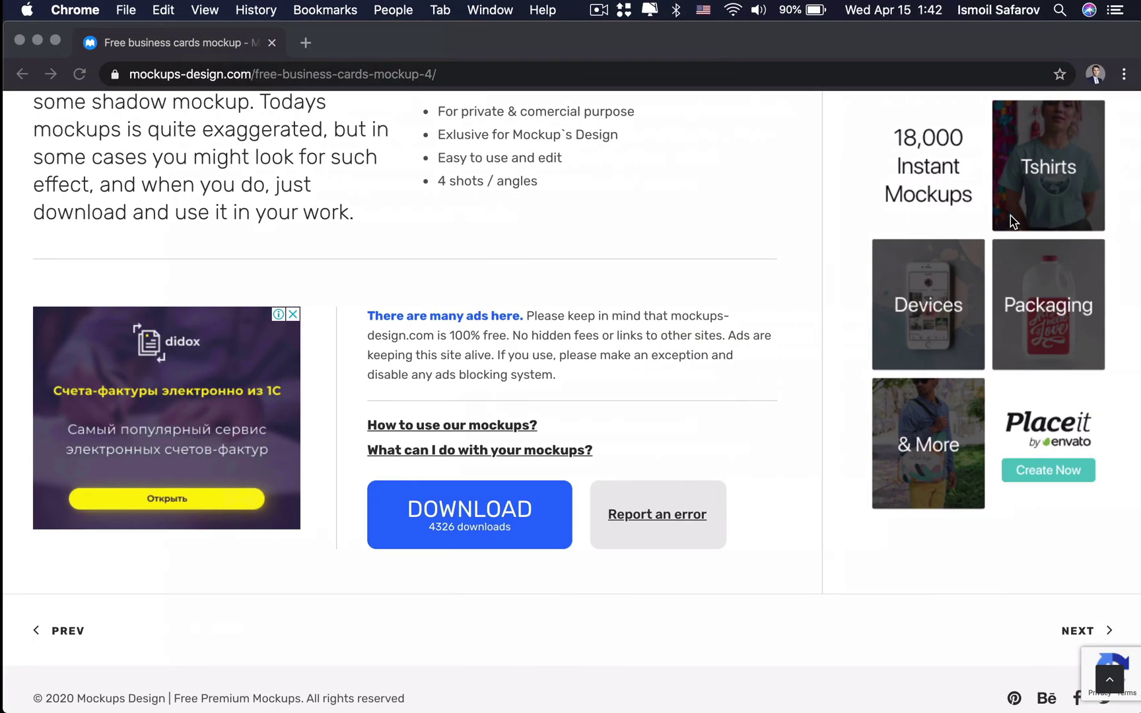
pyautogui.click(468, 520)
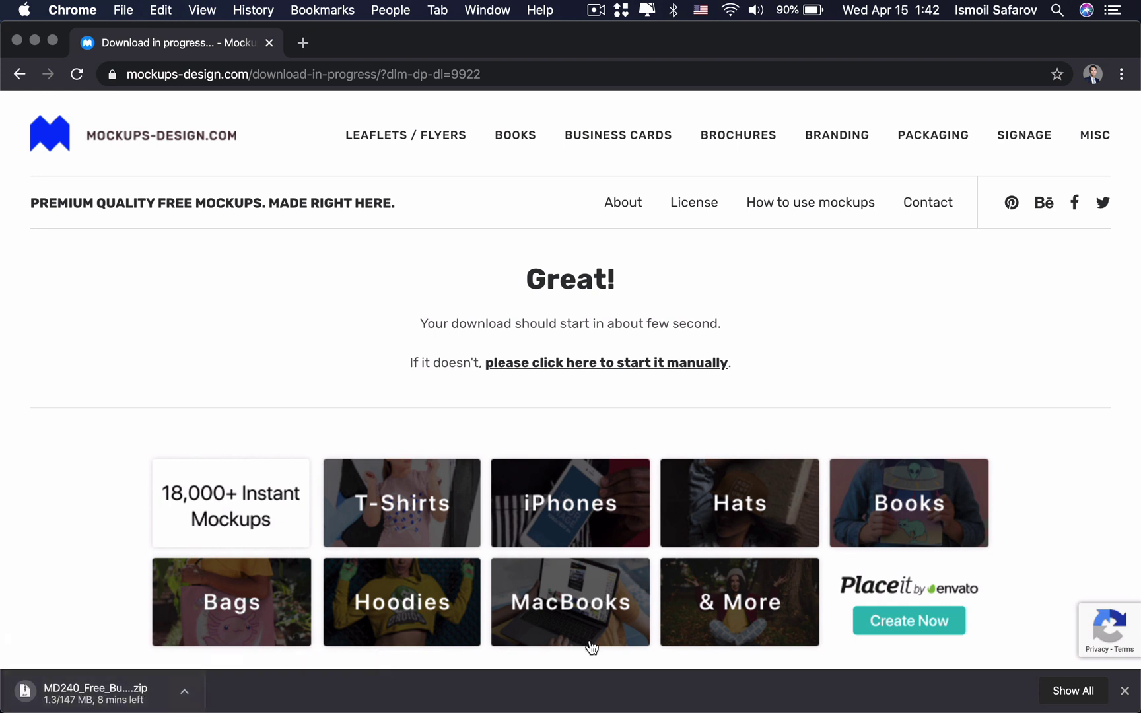
pyautogui.click(184, 691)
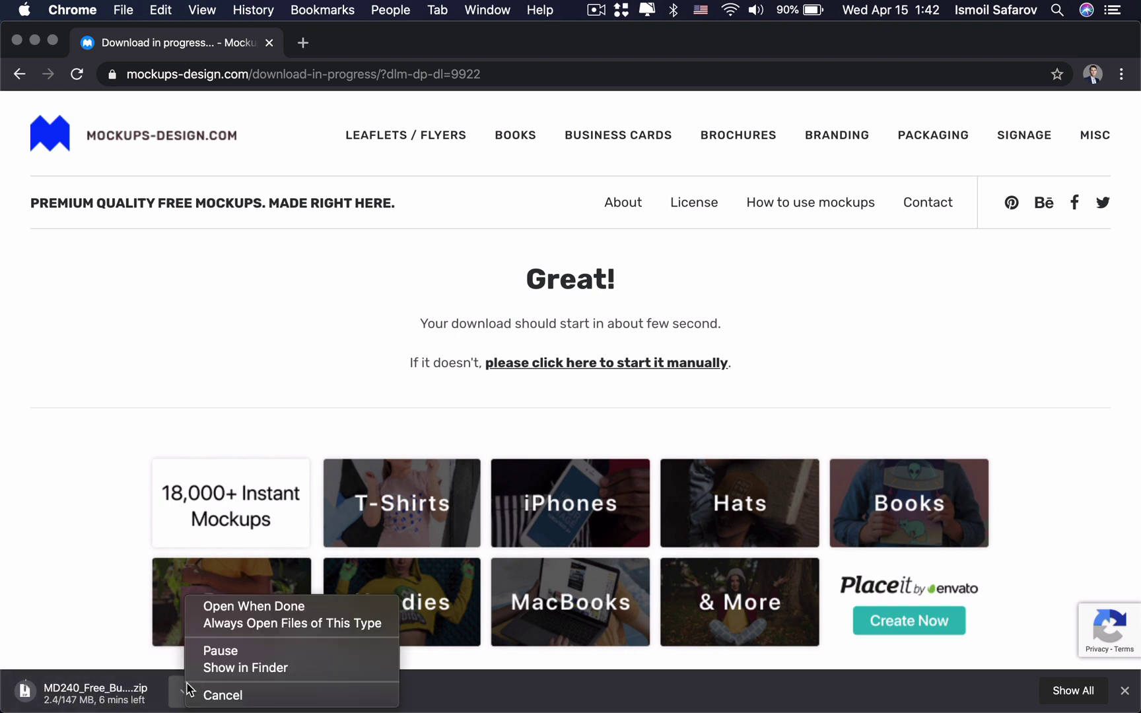
pyautogui.click(218, 695)
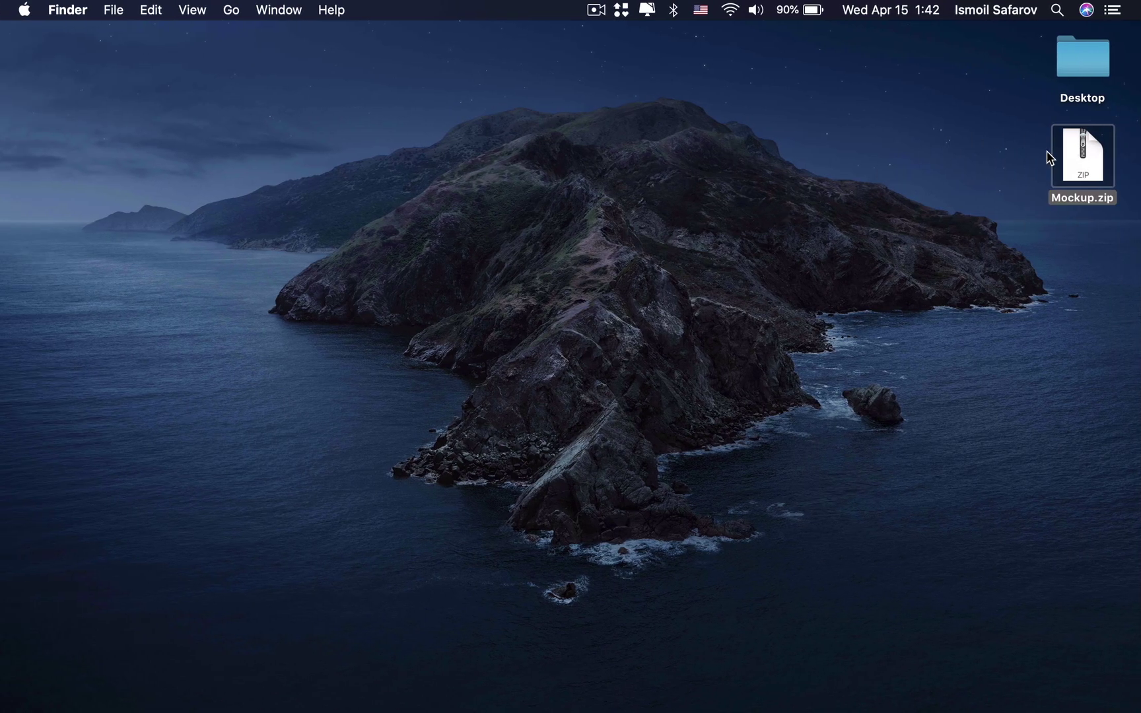
# Extract Mockup.zip on the desktop into a Mockup folder
pyautogui.click(1041, 190)
pyautogui.click(1083, 152)
pyautogui.rightClick(1084, 151)
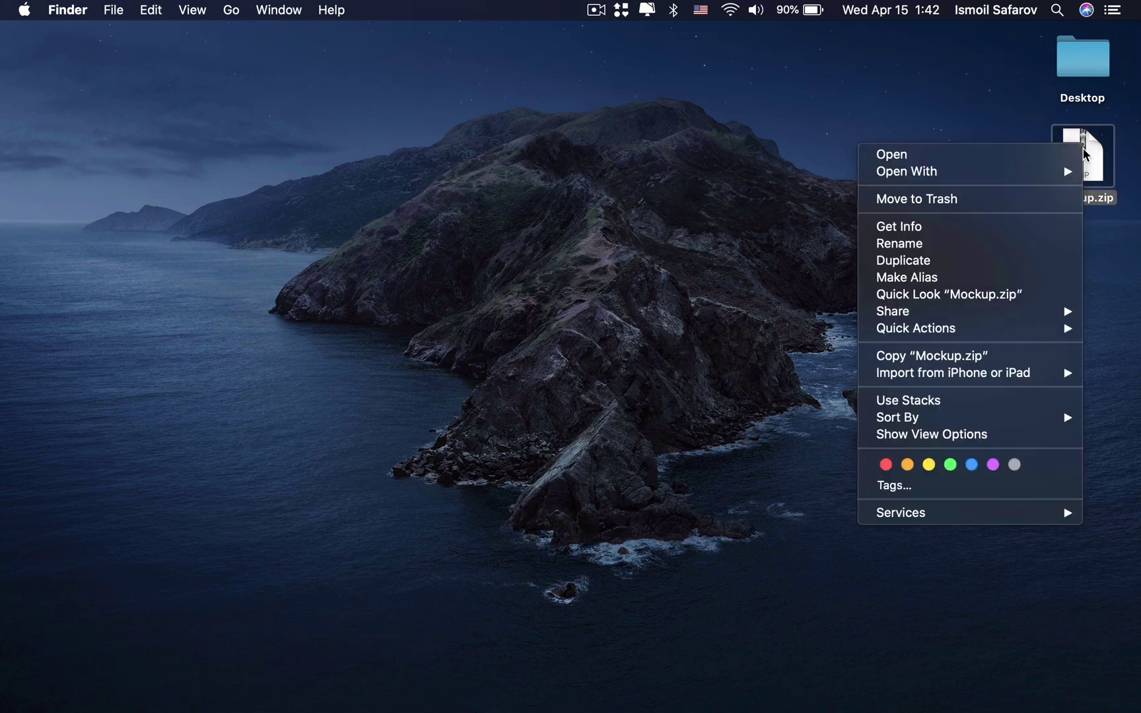
pyautogui.click(1087, 140)
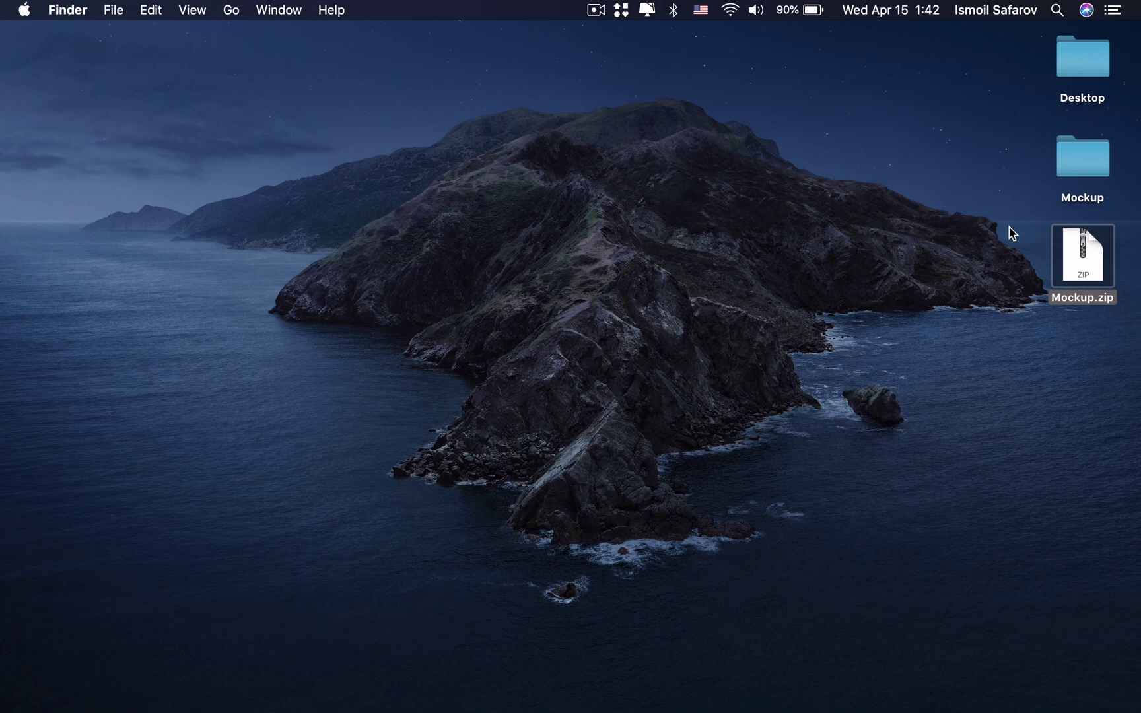
# Open the Mockup folder and launch MacBookPro.psd in Photoshop
pyautogui.click(1051, 157)
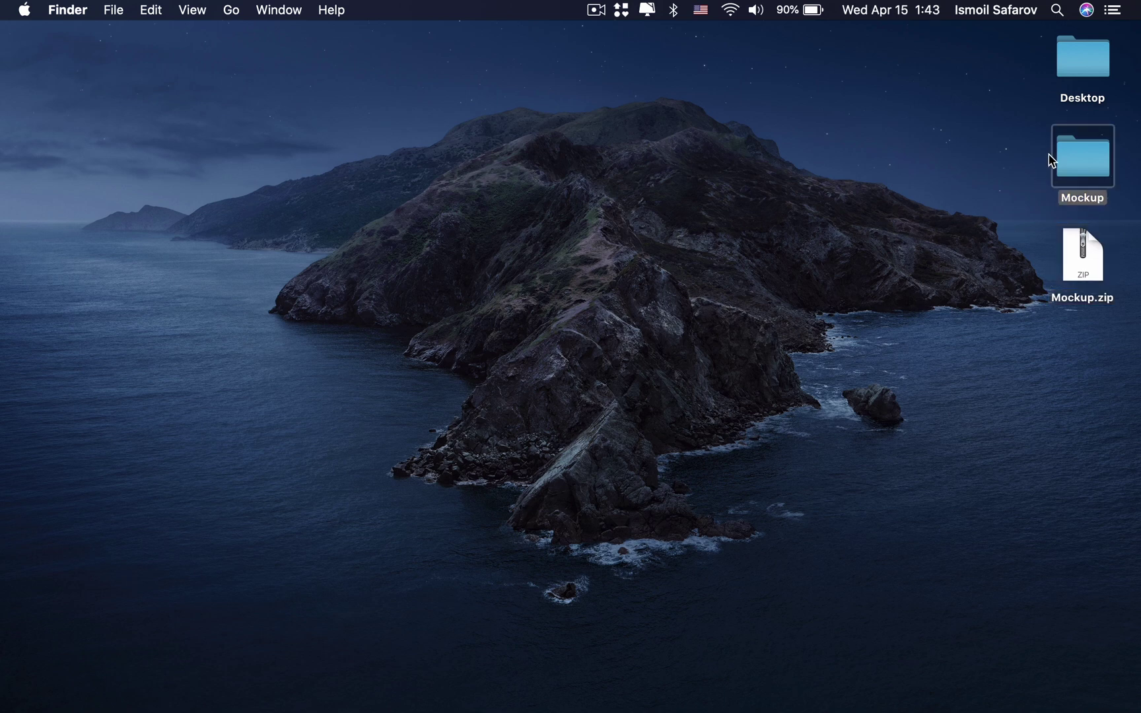
pyautogui.doubleClick(1082, 170)
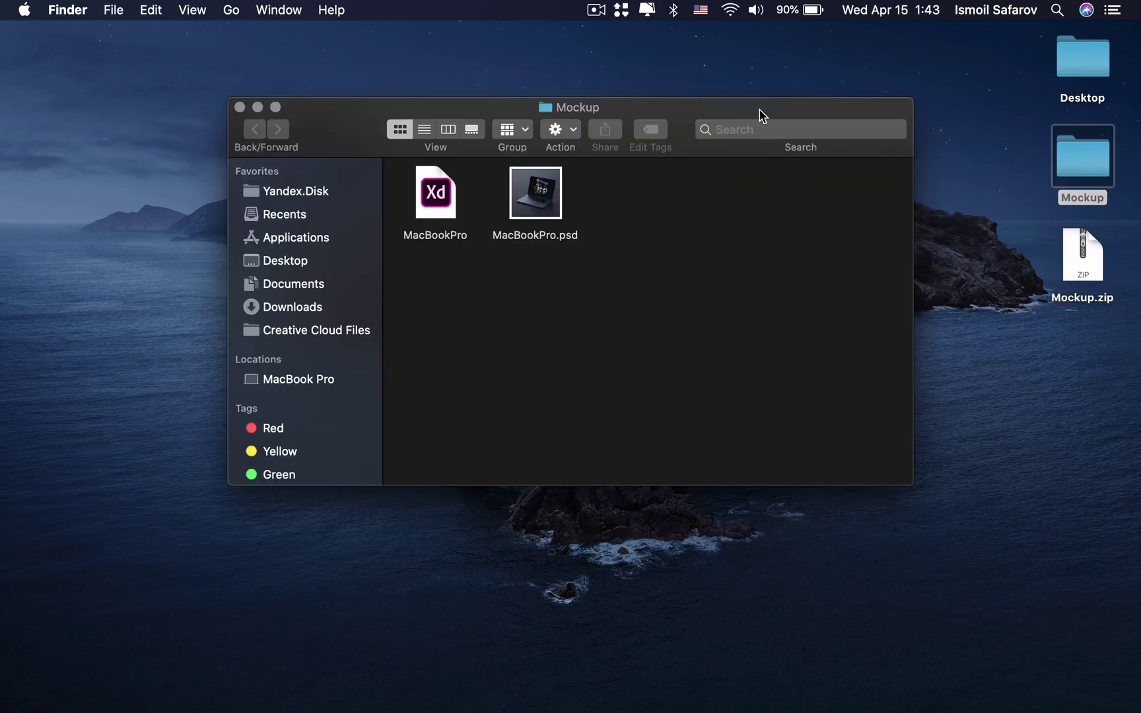
pyautogui.moveTo(761, 110); pyautogui.dragTo(757, 107)
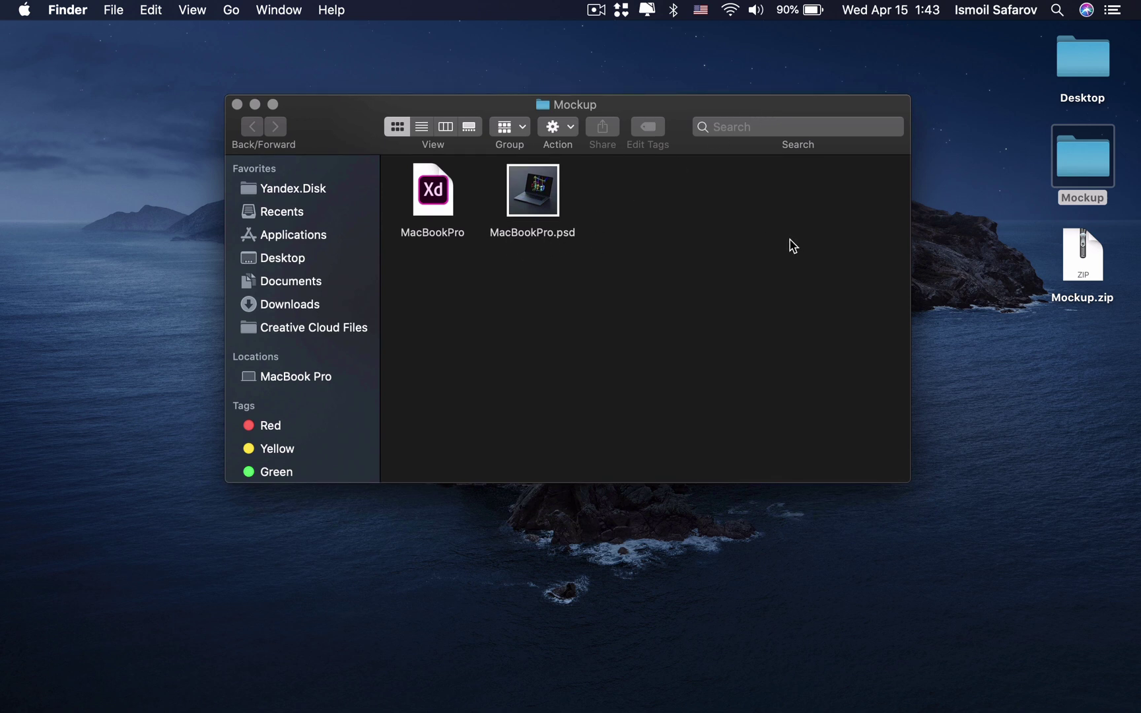
pyautogui.click(538, 210)
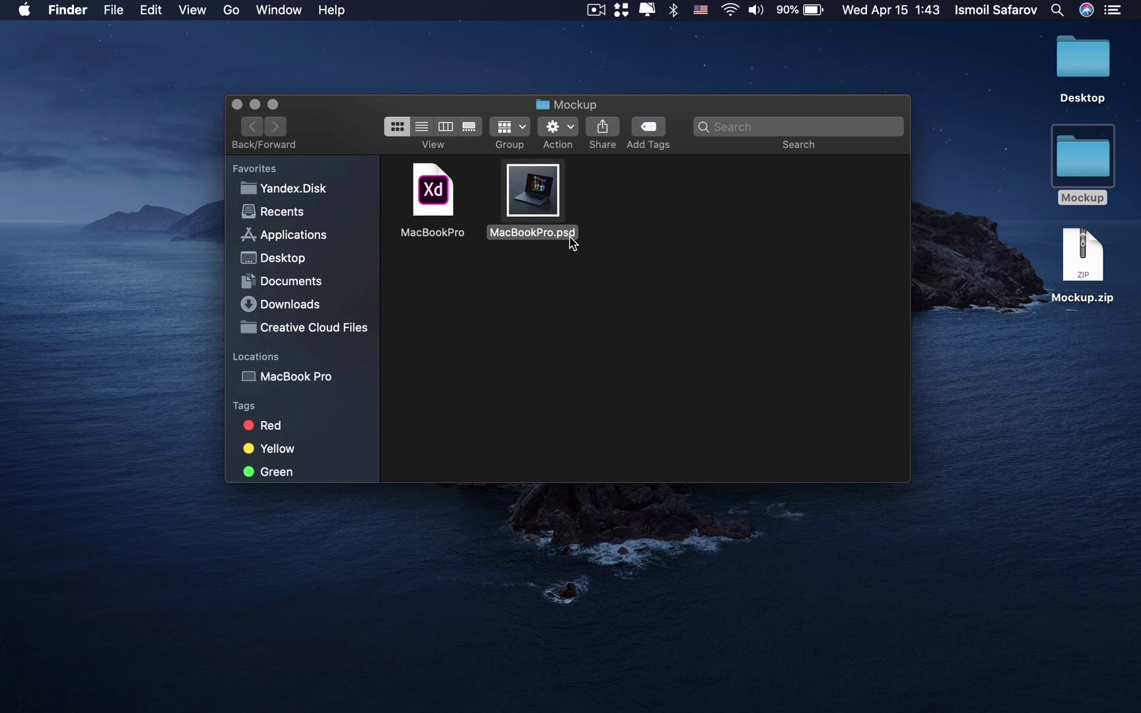
pyautogui.doubleClick(542, 209)
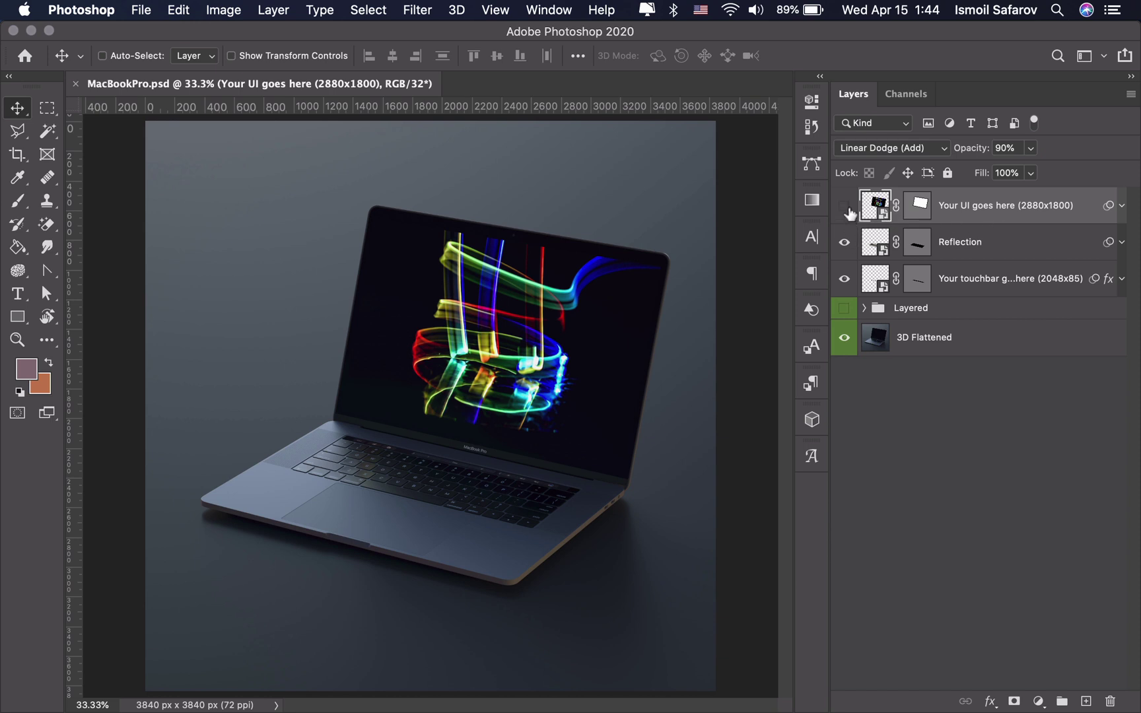
# Toggle the 'Your UI goes here' layer off and back on to confirm it's the screen image
pyautogui.click(845, 206)
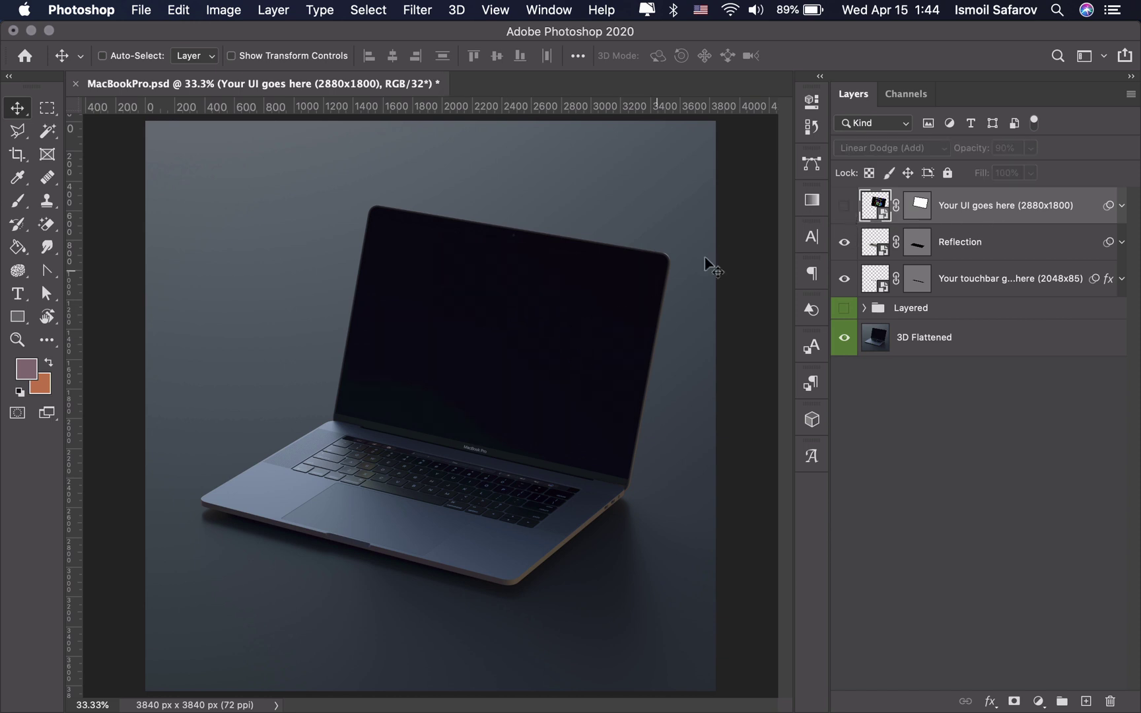
pyautogui.click(844, 205)
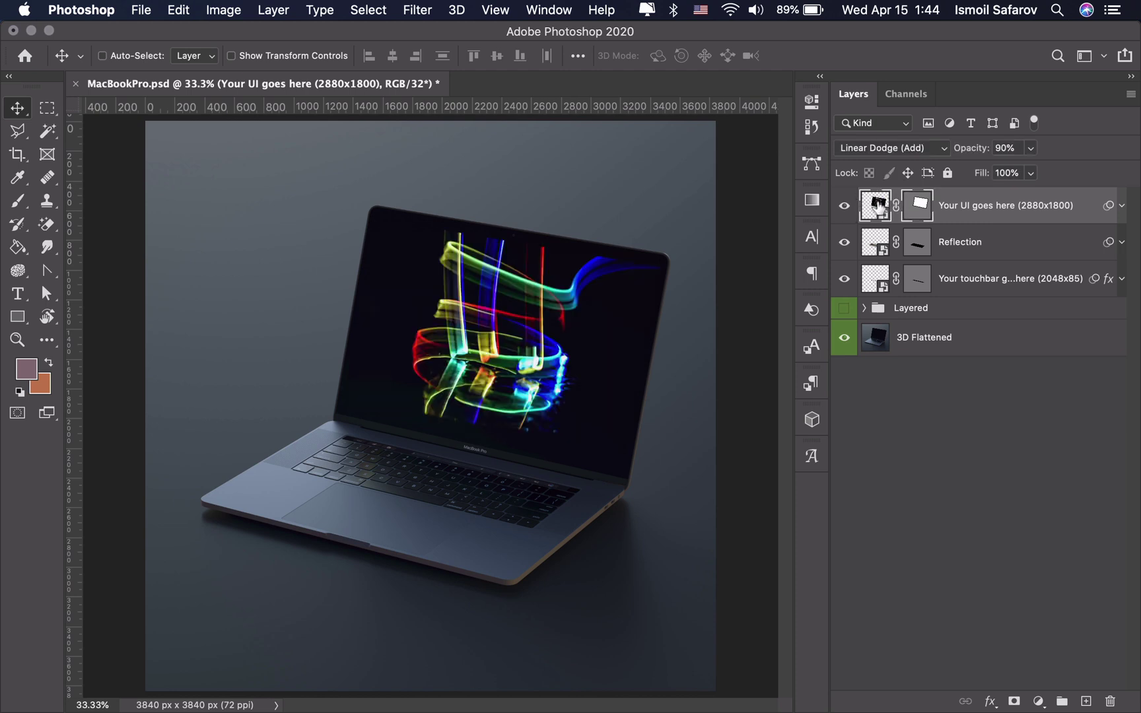
# Open the 'Your UI goes here' smart object as bg4.psb, then return to MacBookPro.psd
pyautogui.doubleClick(878, 205)
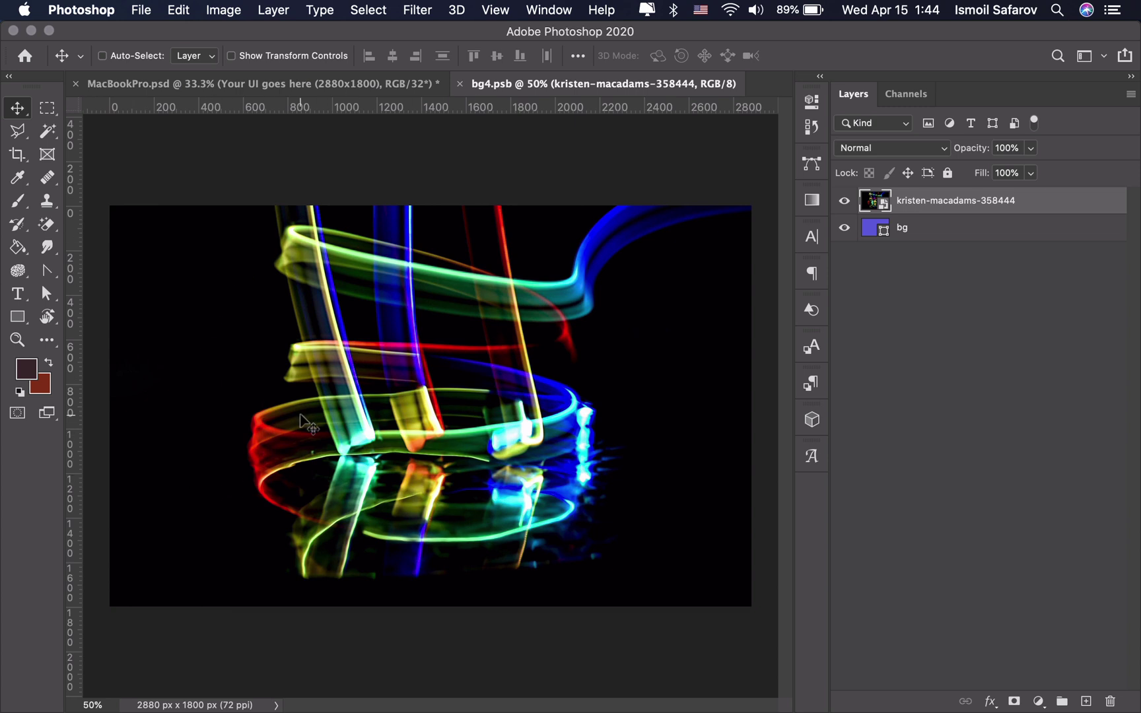
pyautogui.click(376, 86)
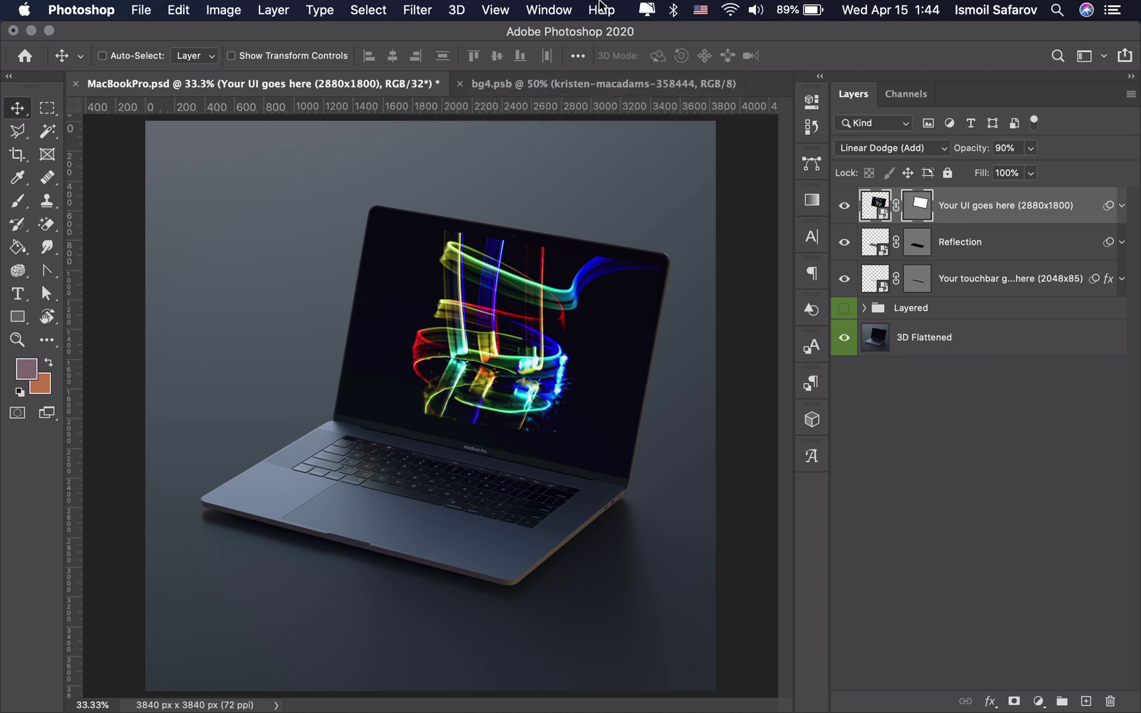
# Minimize Photoshop, close the Mockup window, and screenshot the bare island desktop wallpaper
pyautogui.click(31, 30)
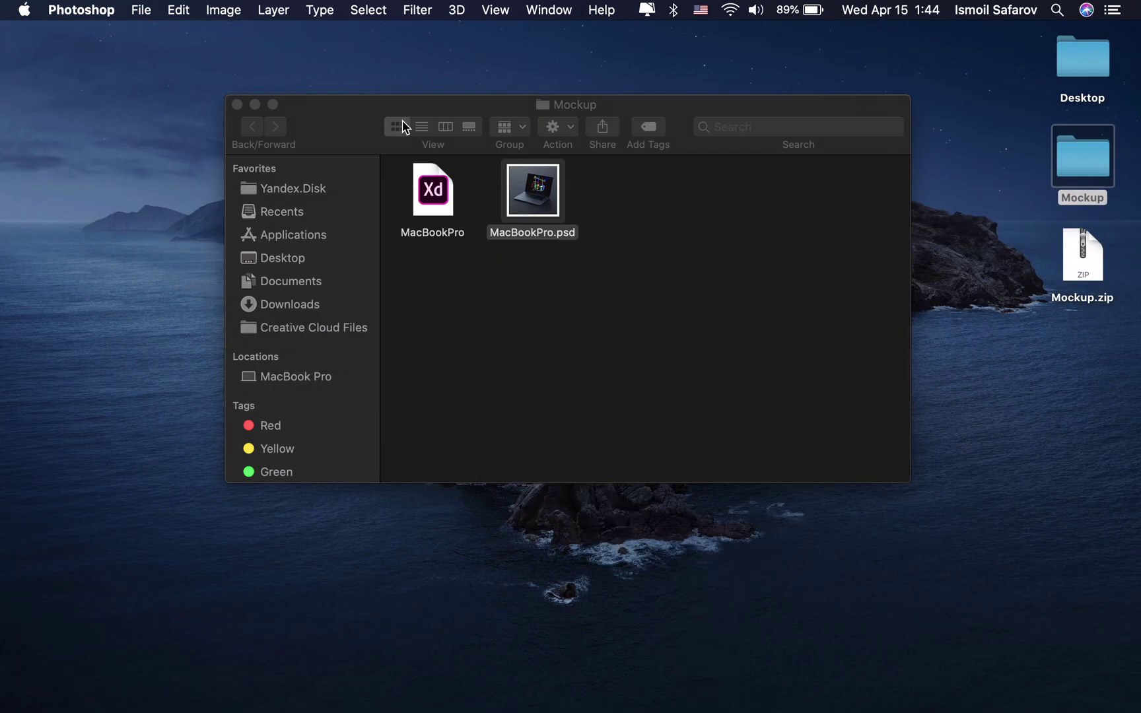
pyautogui.click(235, 103)
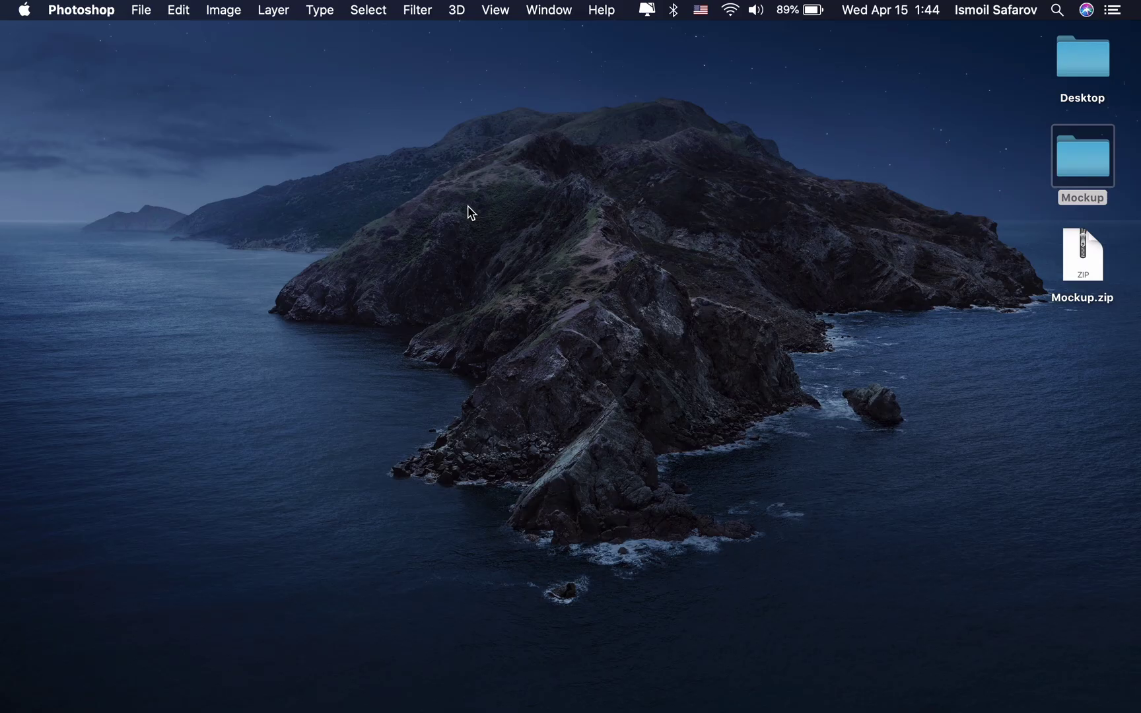
pyautogui.press('F4')
pyautogui.hscroll(-3, 280, 466)
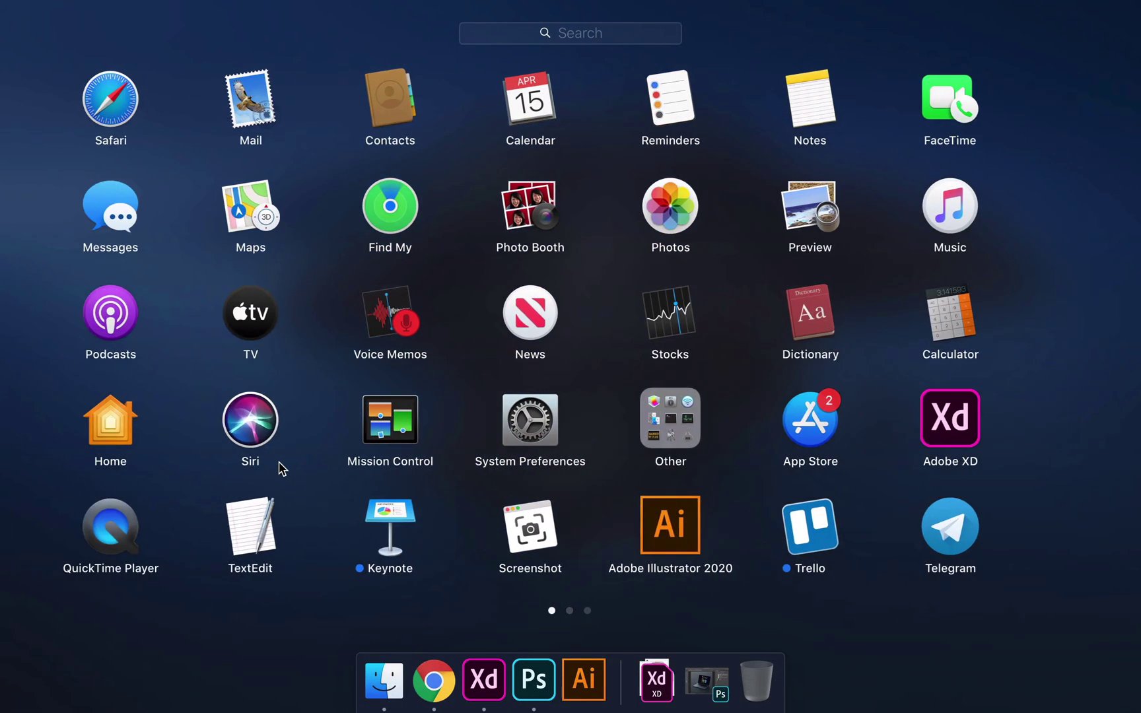
pyautogui.click(572, 528)
pyautogui.click(589, 358)
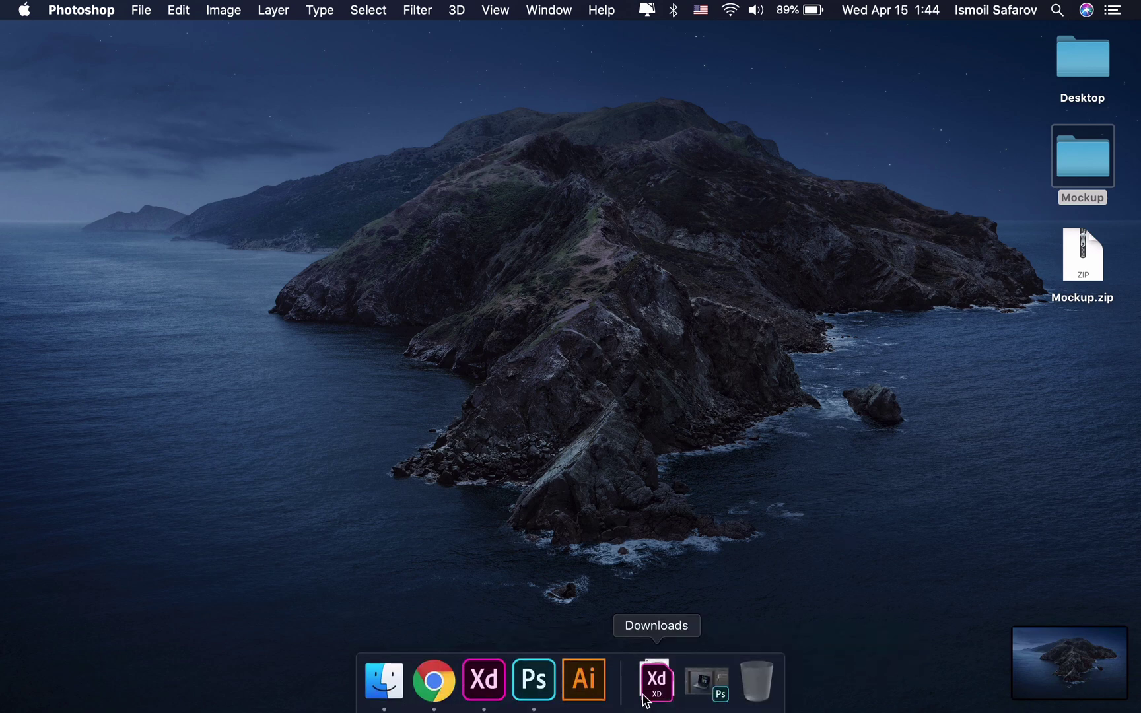
pyautogui.click(559, 667)
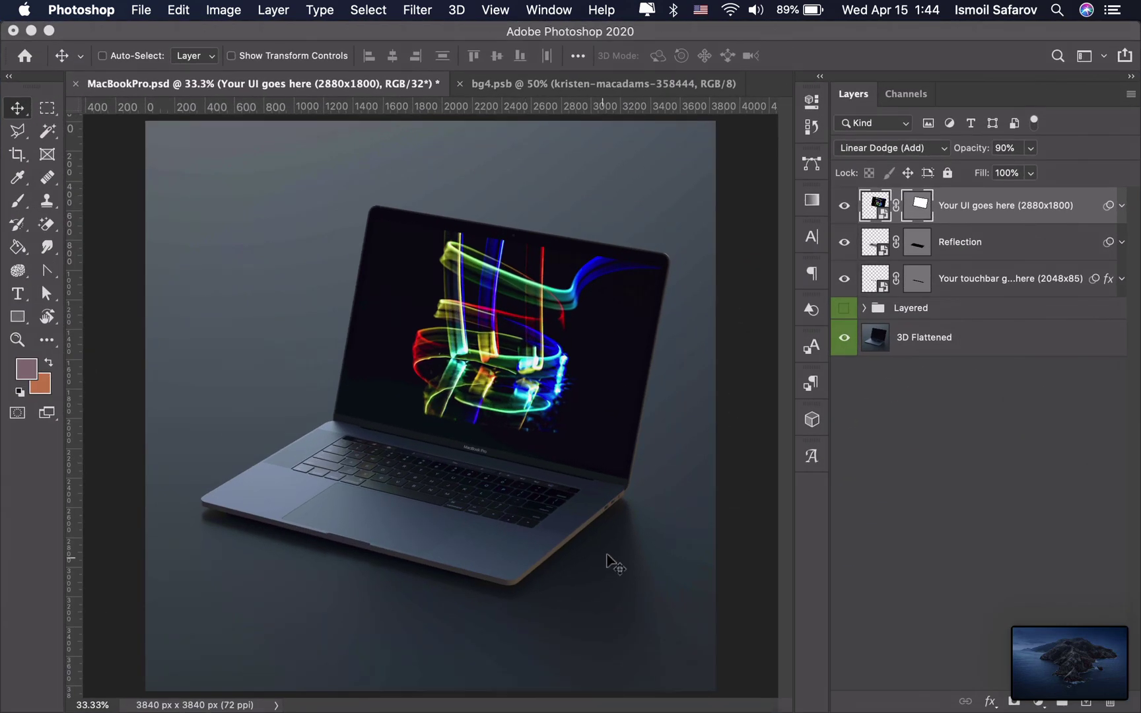
# Drop the desktop screenshot file onto the bg4.psb canvas as a new layer
pyautogui.doubleClick(869, 212)
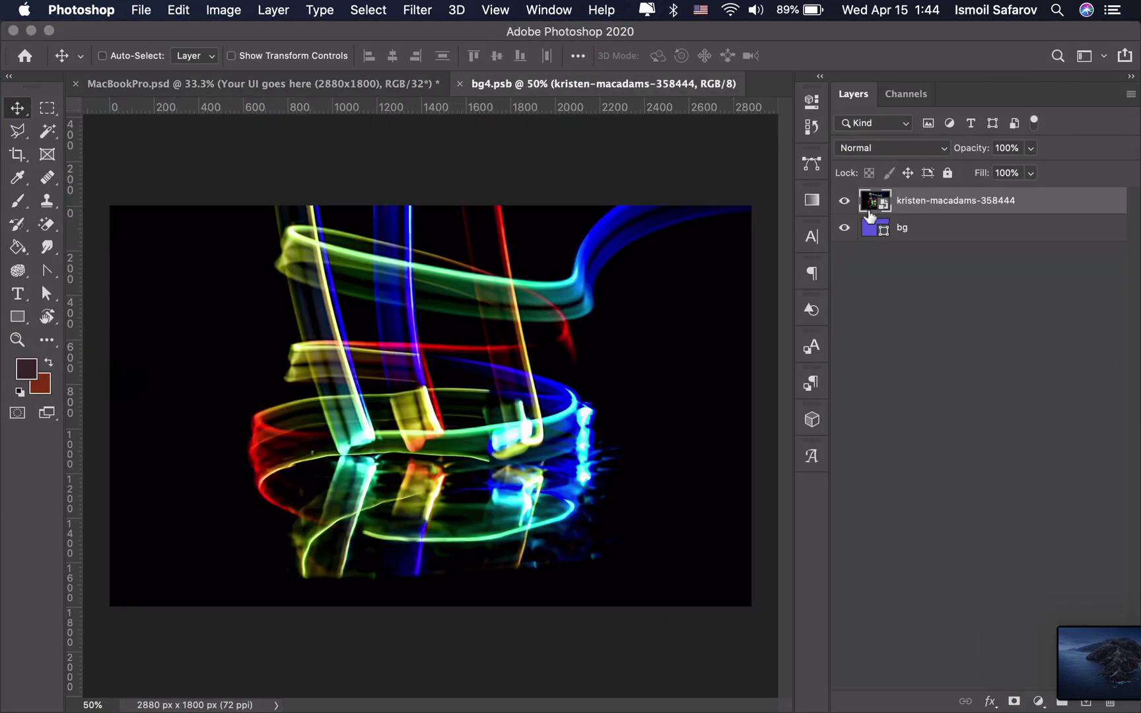
pyautogui.moveTo(861, 36); pyautogui.dragTo(731, 36)
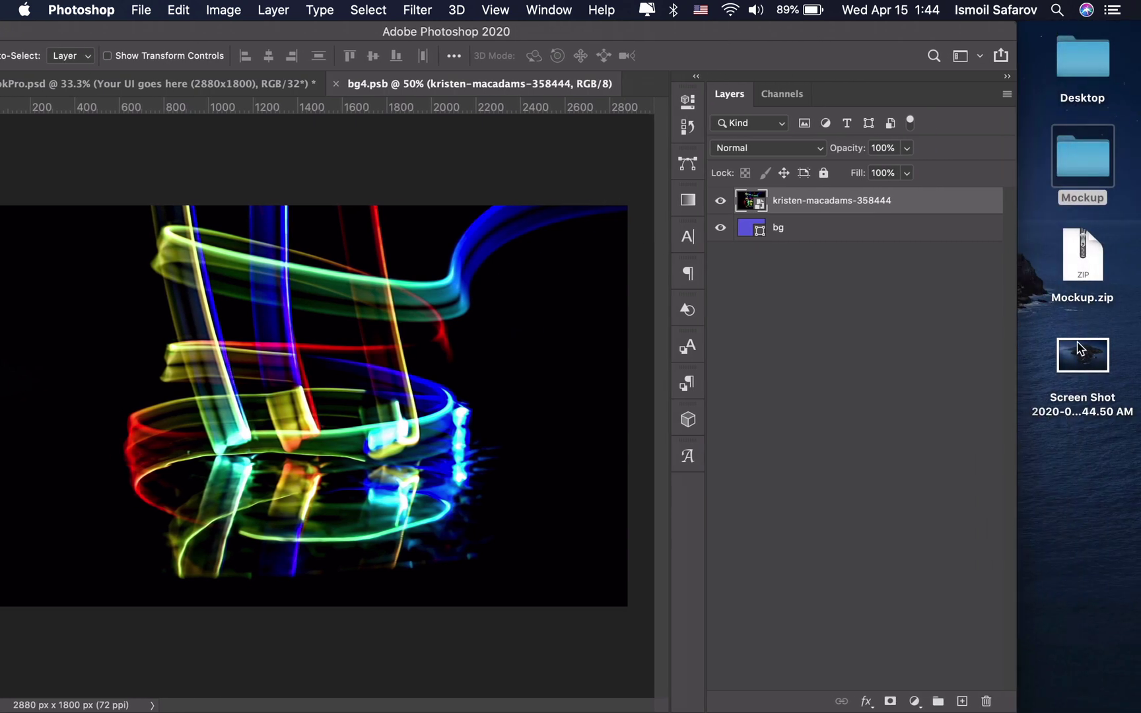
pyautogui.moveTo(1100, 372); pyautogui.dragTo(445, 359)
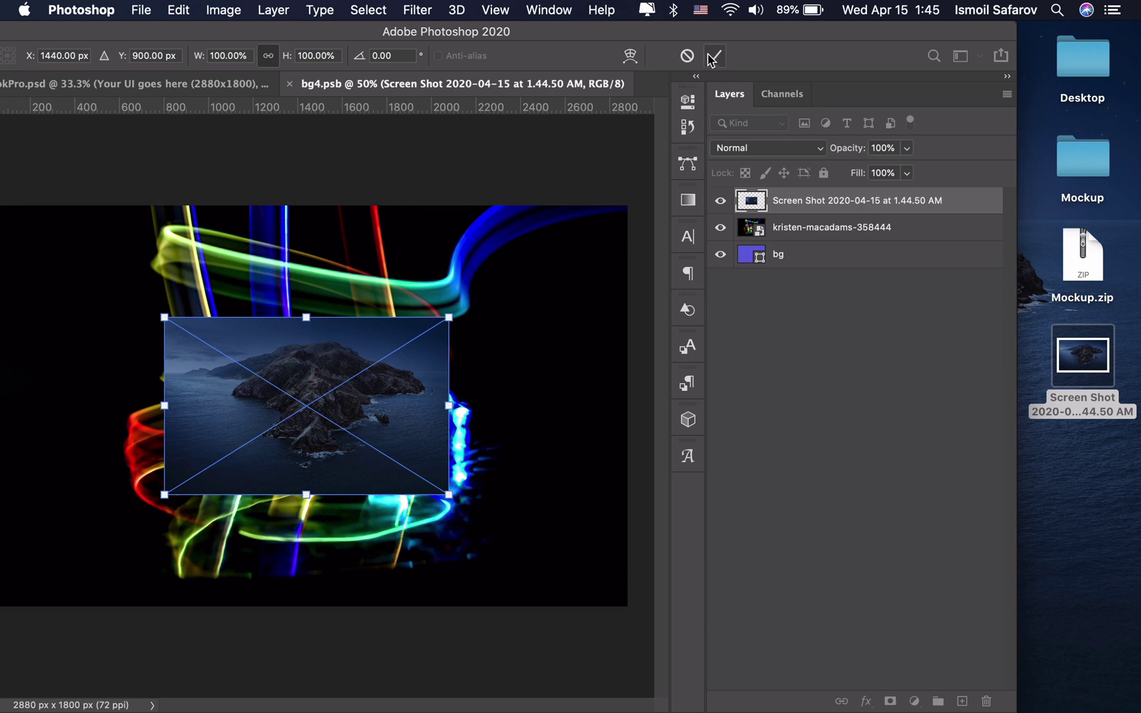
pyautogui.doubleClick(712, 38)
# Scale the screenshot layer to about 225% so it covers the whole 2880 × 1800 canvas
pyautogui.moveTo(526, 364); pyautogui.dragTo(697, 414)
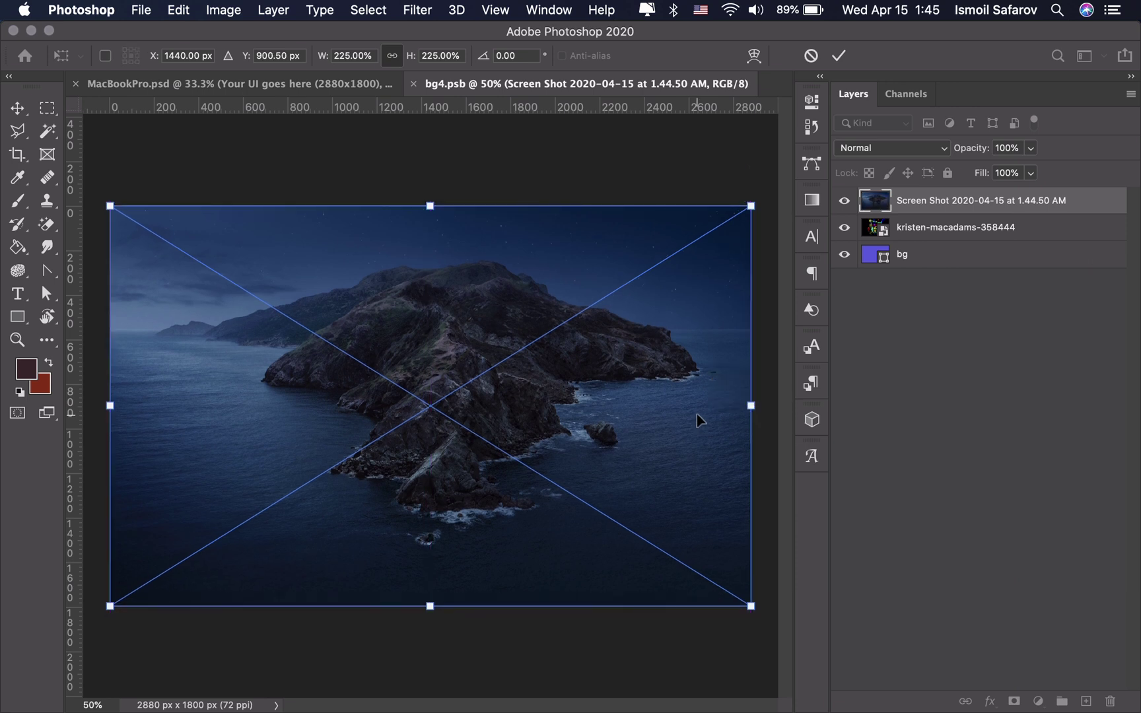
pyautogui.press('Return')
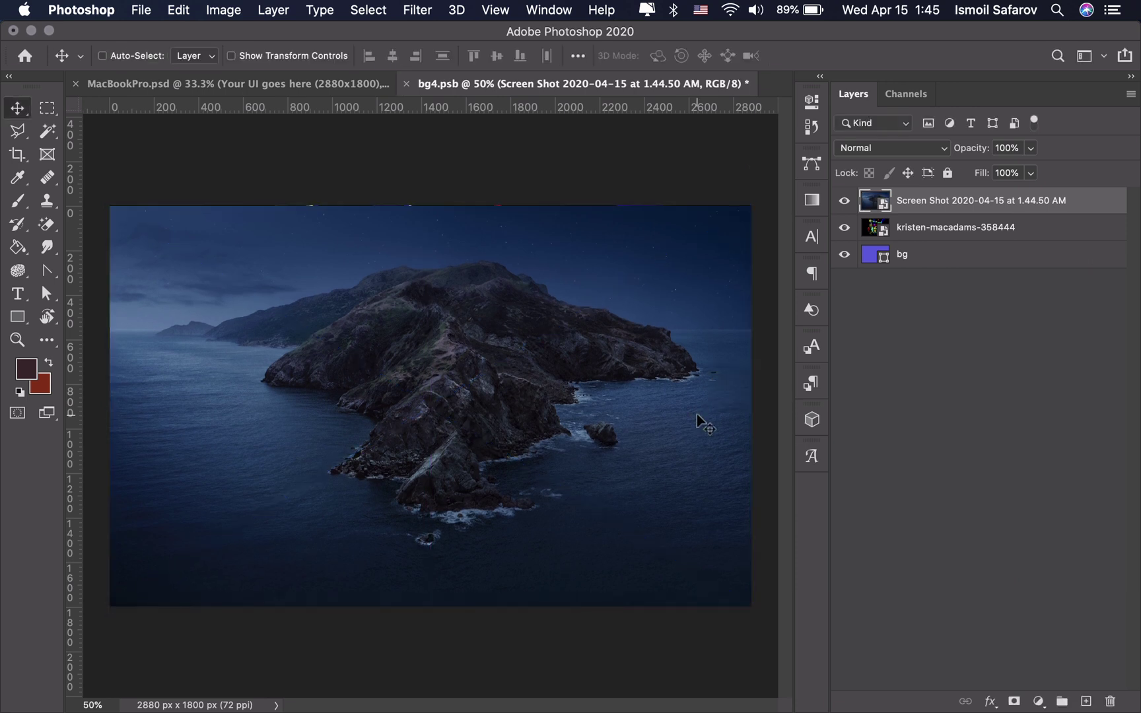
pyautogui.press('super+t')
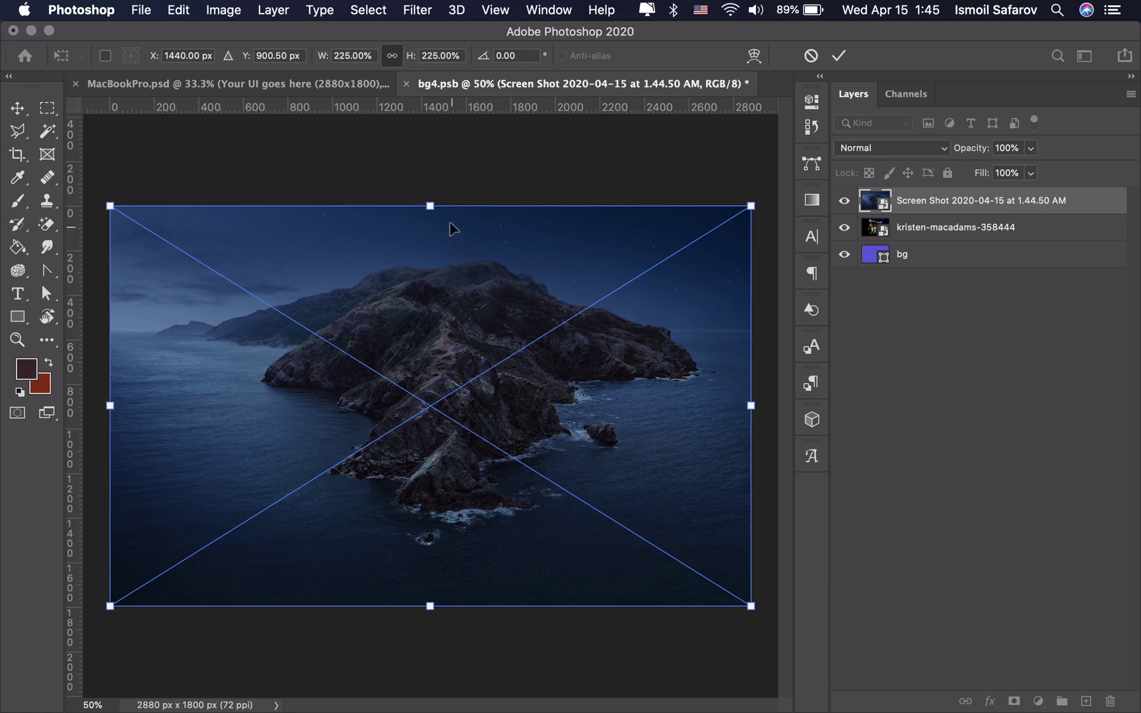
pyautogui.moveTo(430, 206)
pyautogui.mouseDown()
pyautogui.moveTo(429, 197)
pyautogui.moveTo(430, 206)
pyautogui.mouseUp()
pyautogui.press('Return')
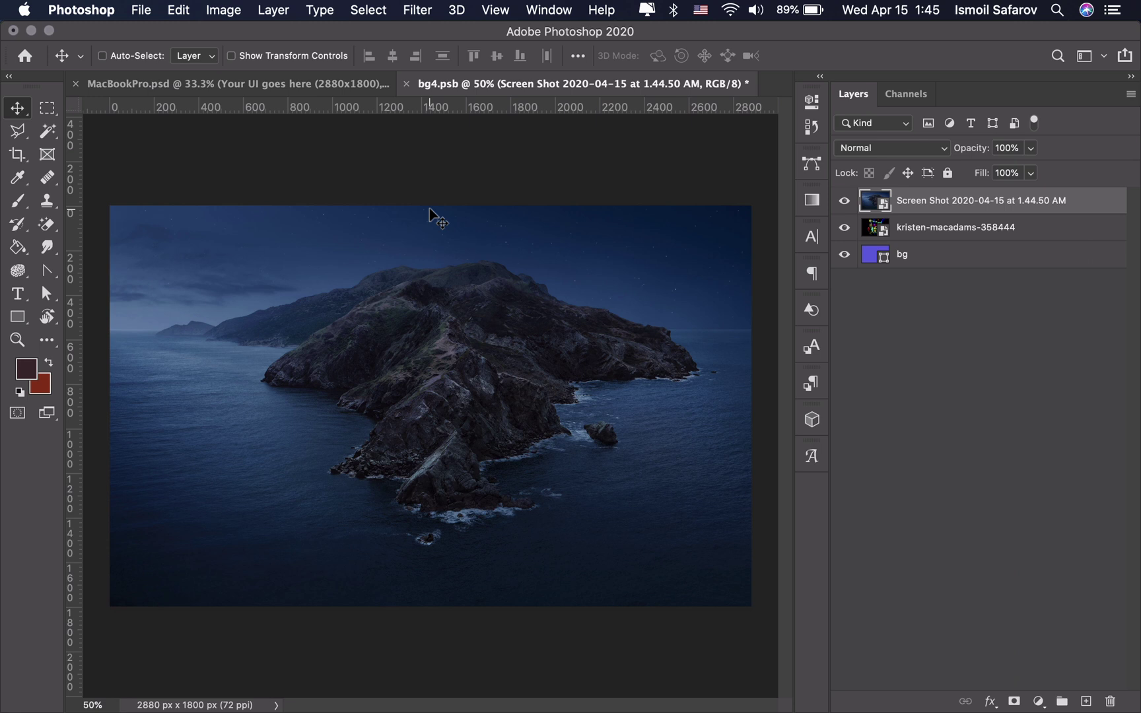
# Save and close bg4.psb, then zoom around MacBookPro.psd to check the island wallpaper screen
pyautogui.press('super+s')
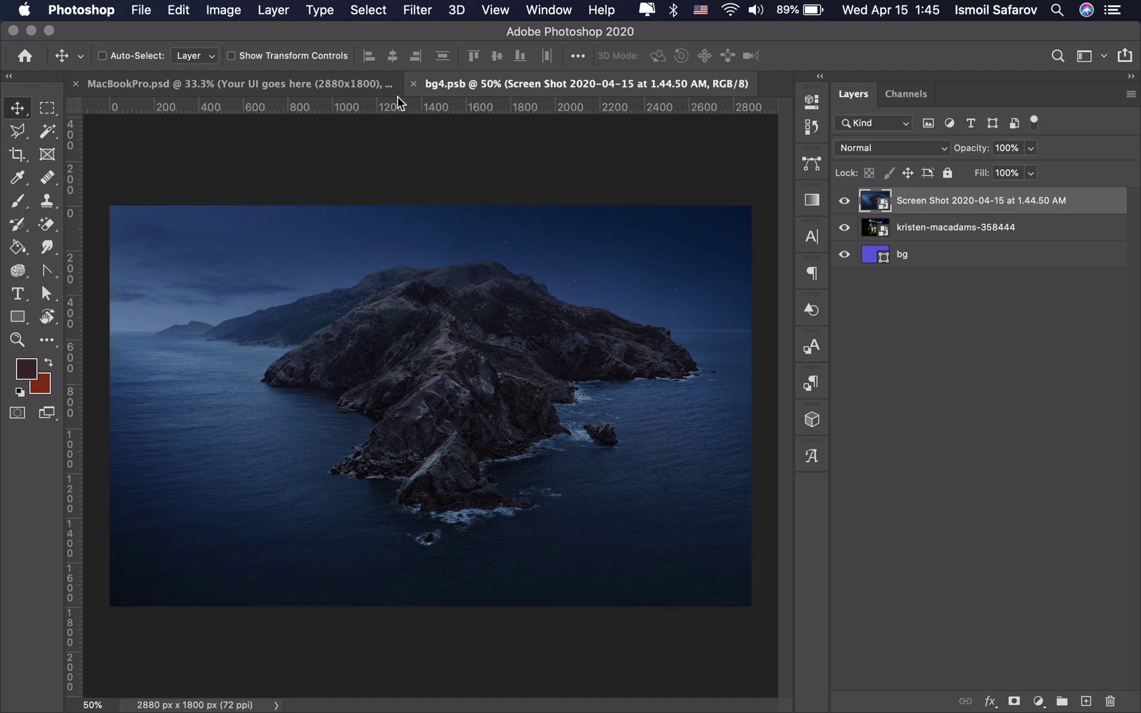
pyautogui.click(415, 84)
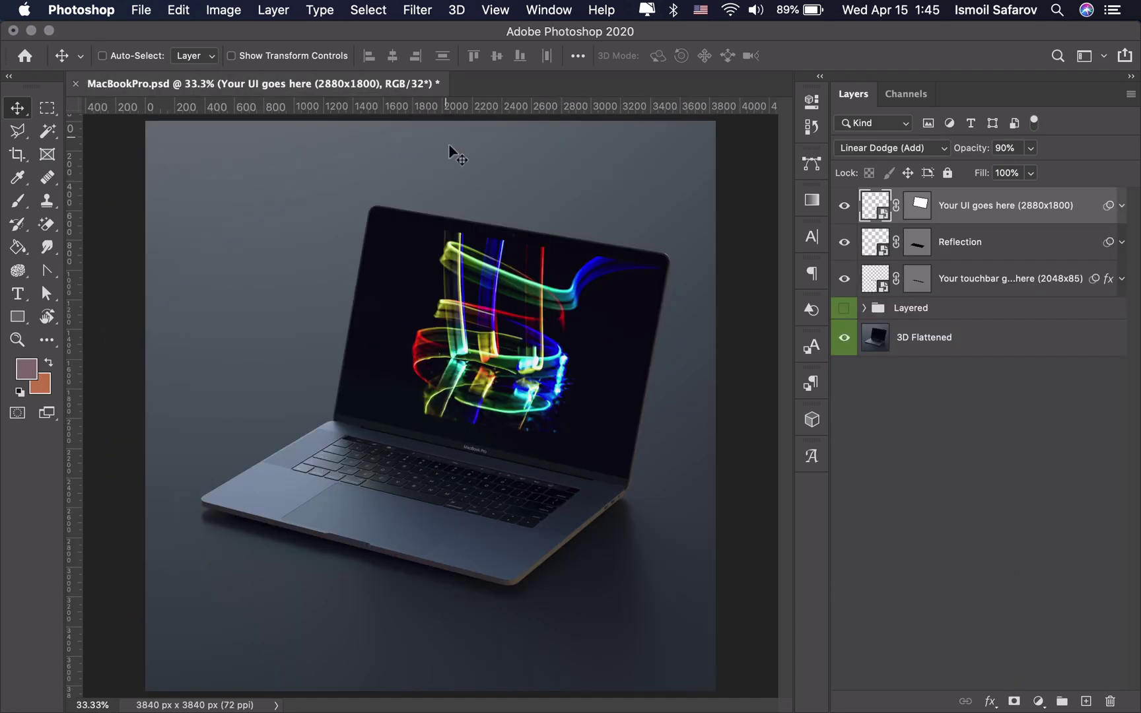
pyautogui.scroll(3, 442, 400)
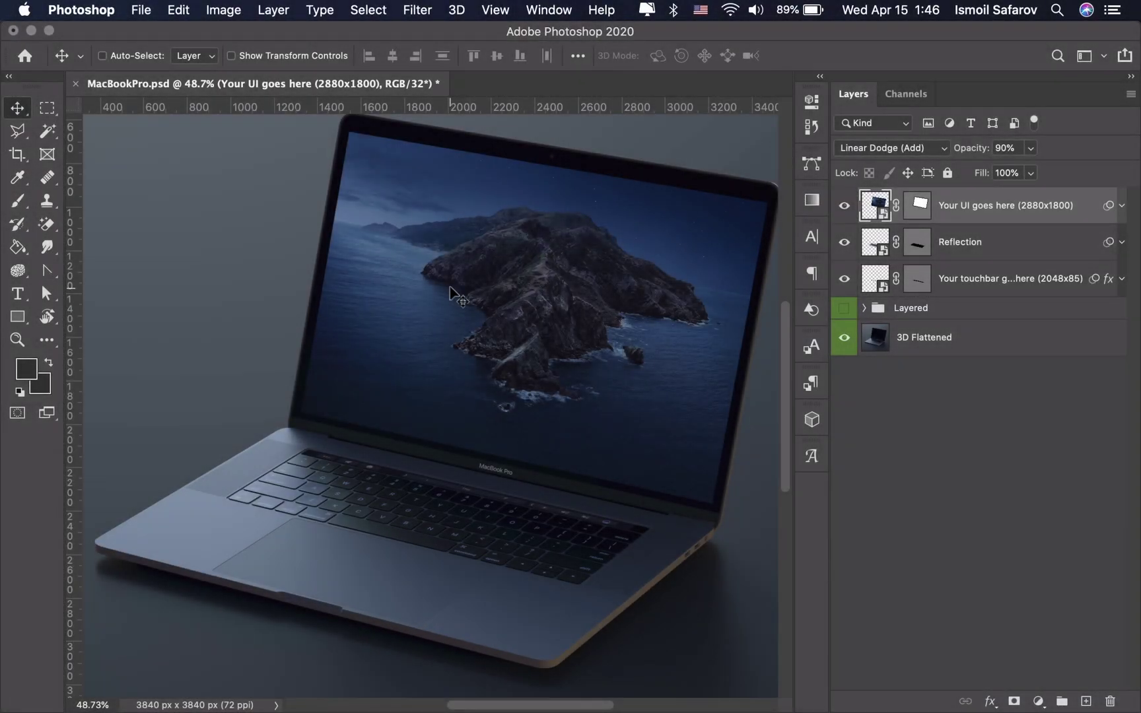
pyautogui.scroll(-3, 449, 289)
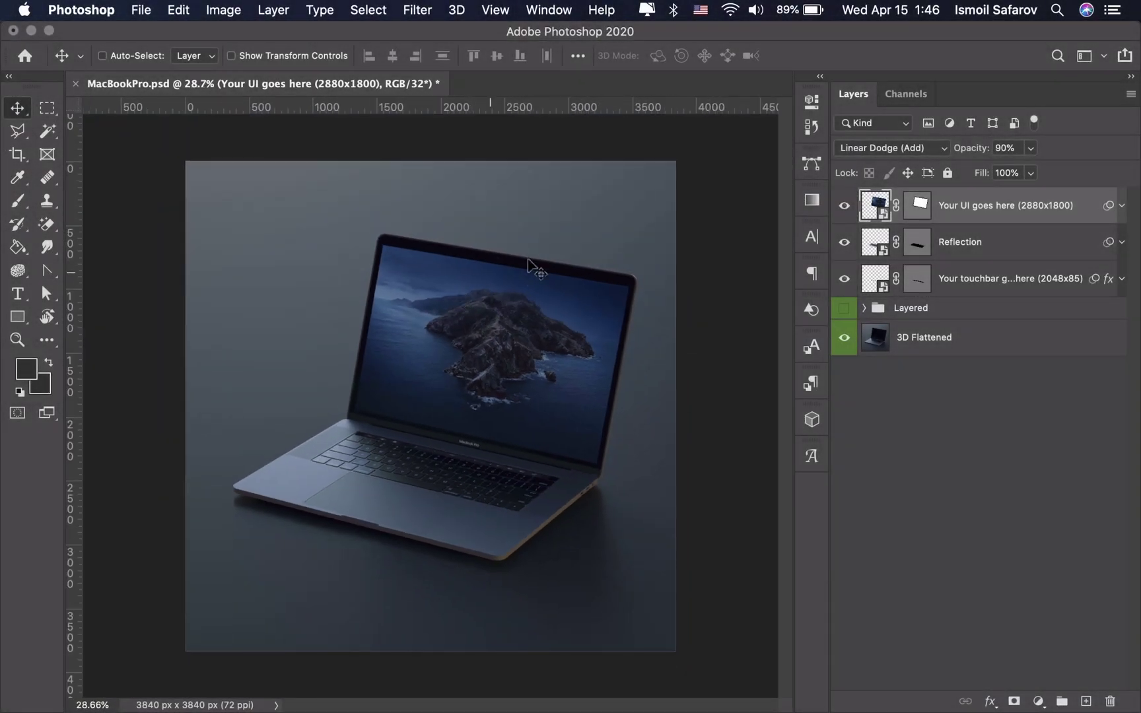
pyautogui.scroll(3, 494, 383)
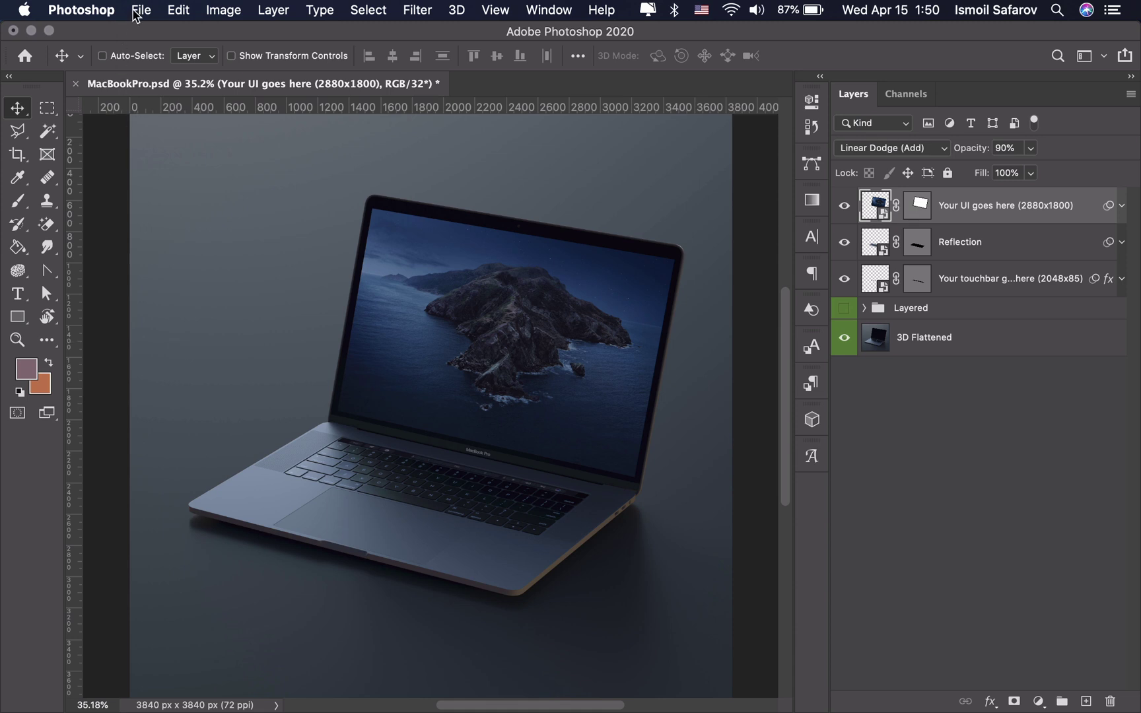
# Quick Export the mockup as PNG, saving MacBookPro.png to the Desktop
pyautogui.click(138, 11)
pyautogui.moveTo(186, 256)
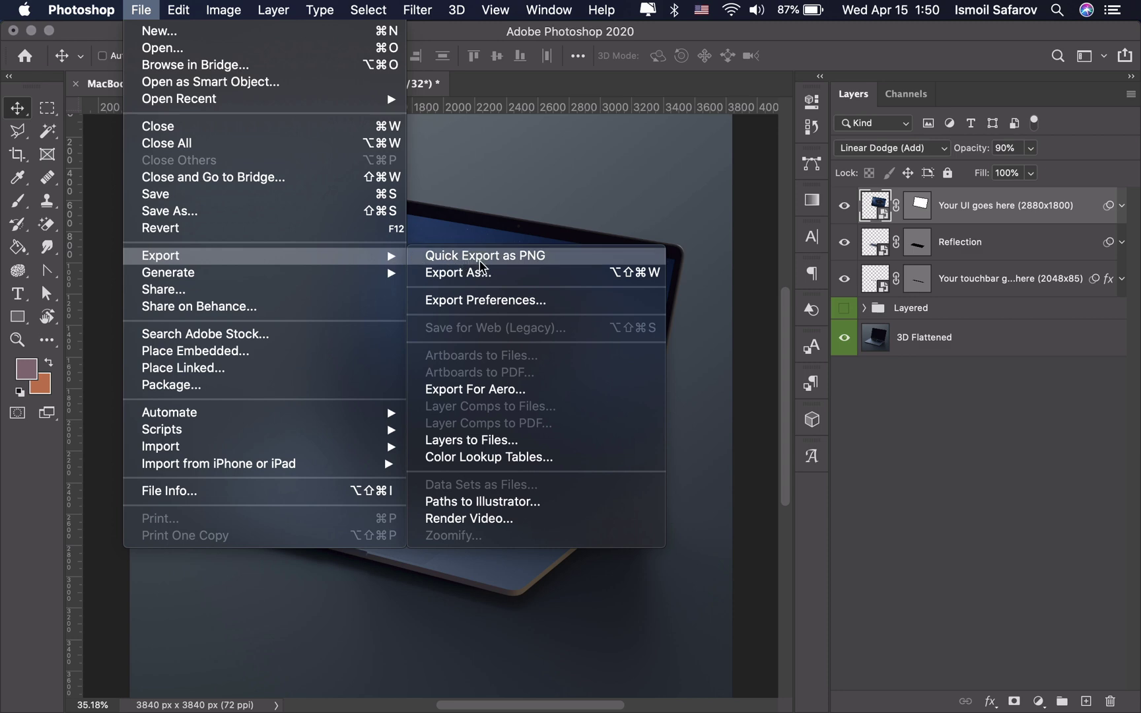
pyautogui.click(480, 259)
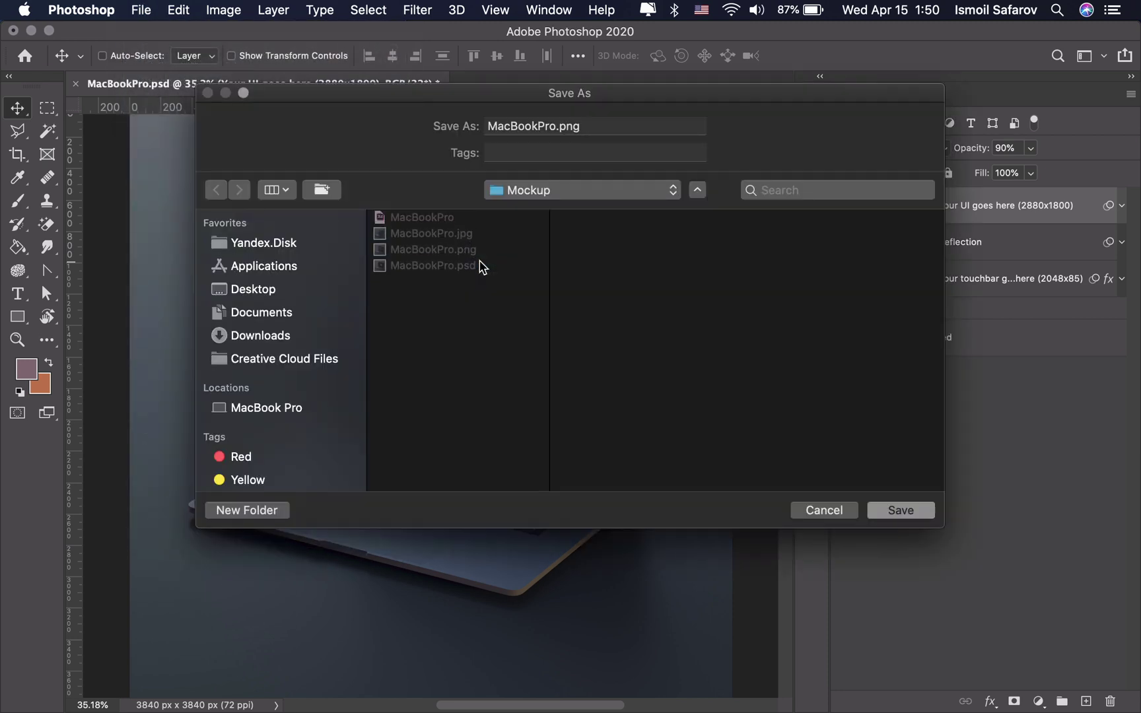
pyautogui.click(246, 296)
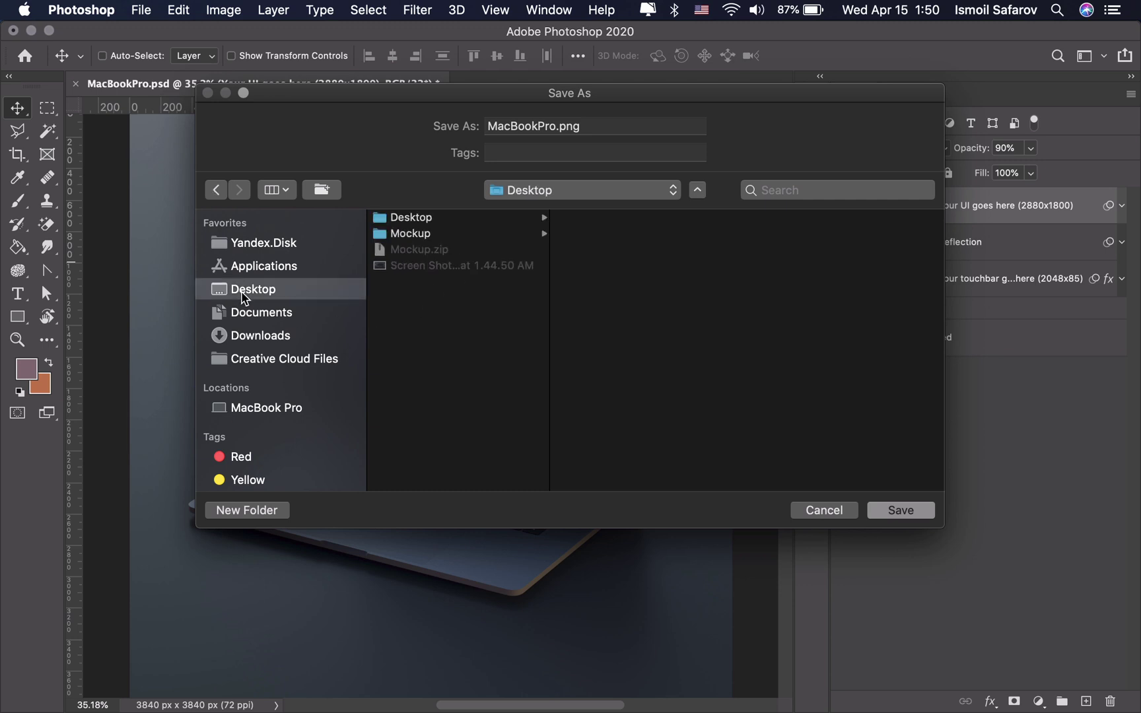
pyautogui.click(895, 517)
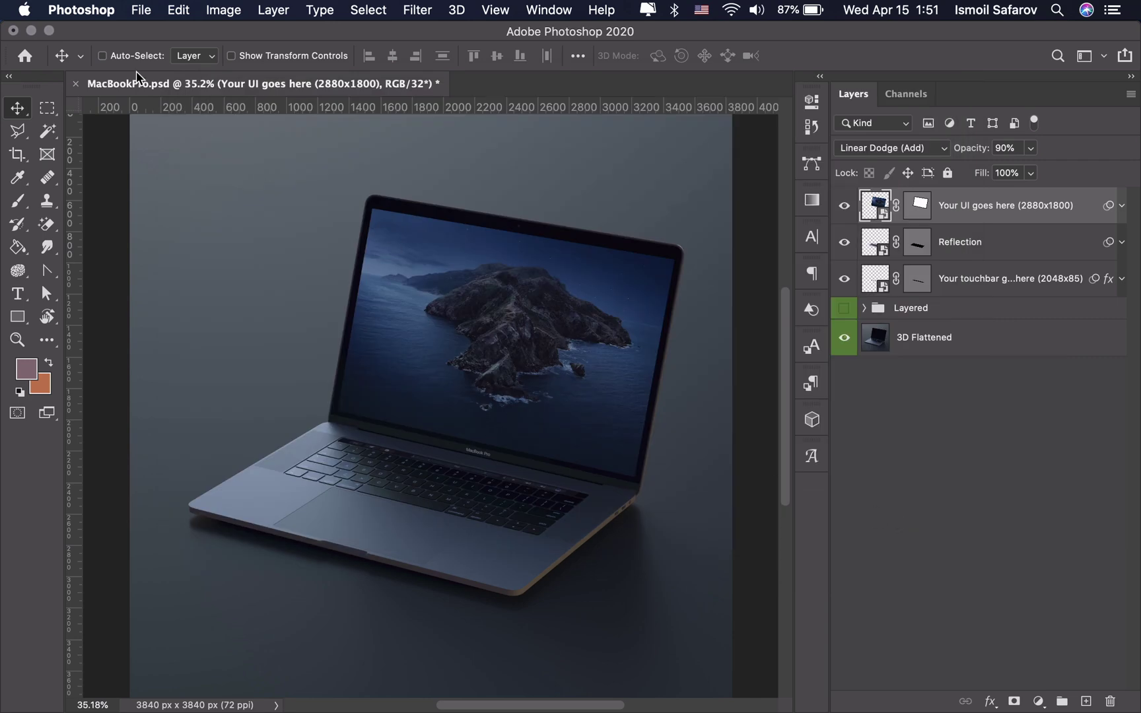
# Minimize Photoshop, open MacBookPro.png from the desktop in Preview, and zoom to inspect it
pyautogui.click(31, 31)
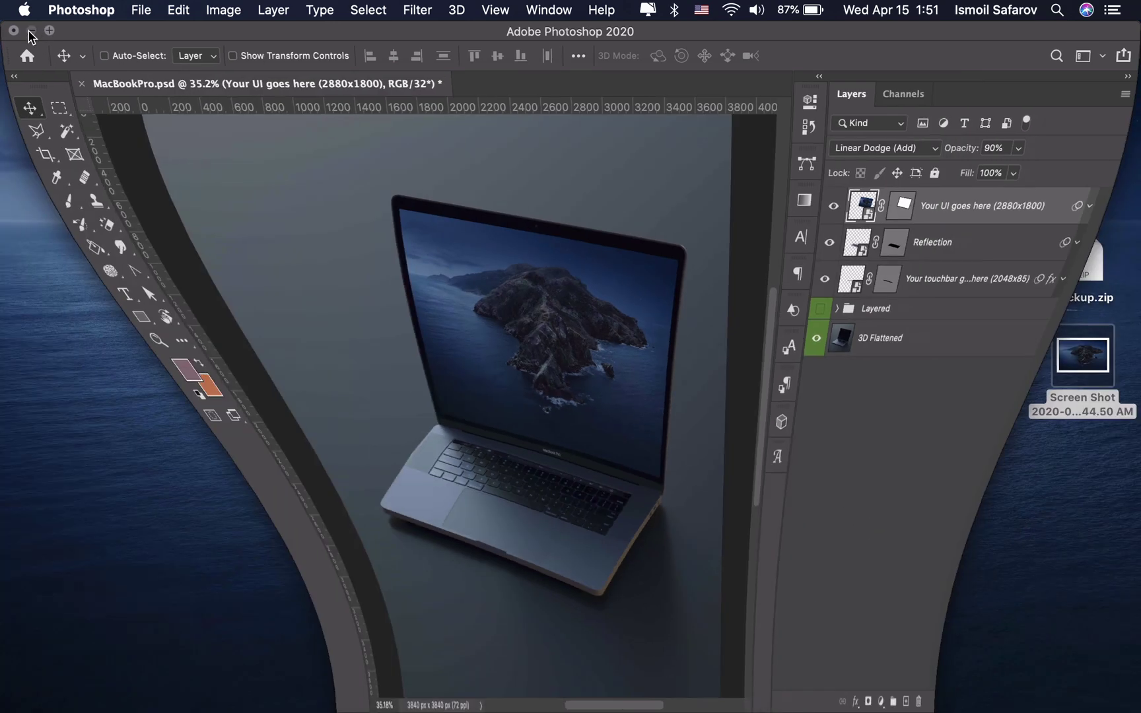
pyautogui.click(1089, 164)
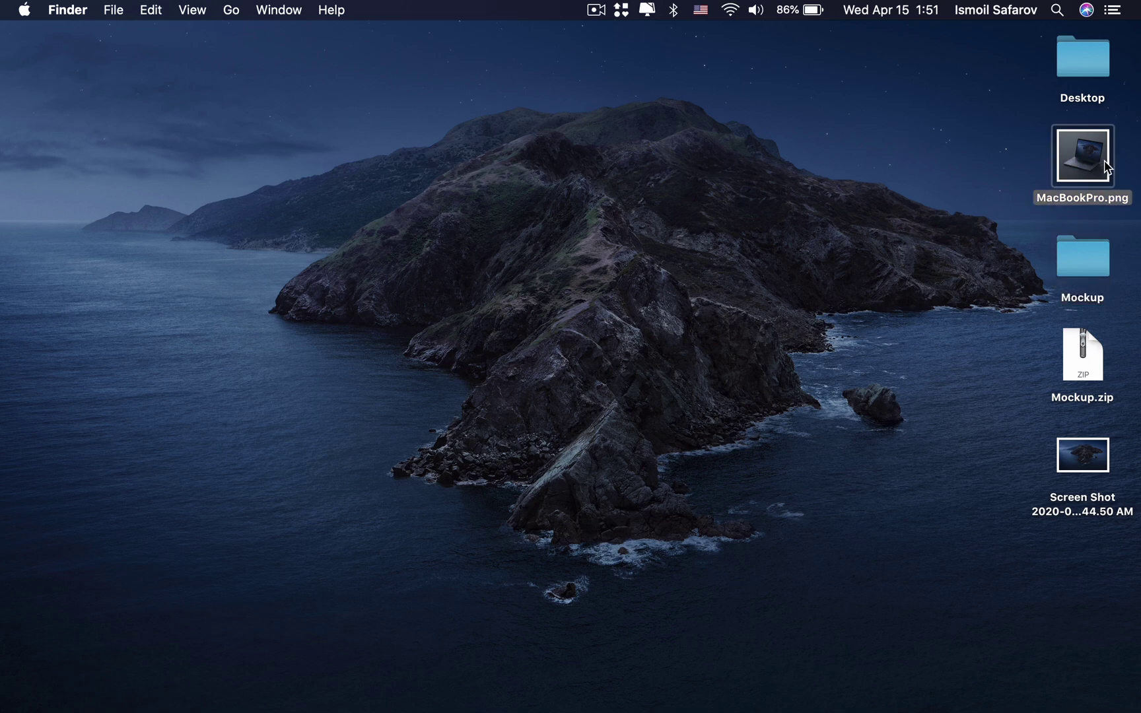
pyautogui.doubleClick(1107, 167)
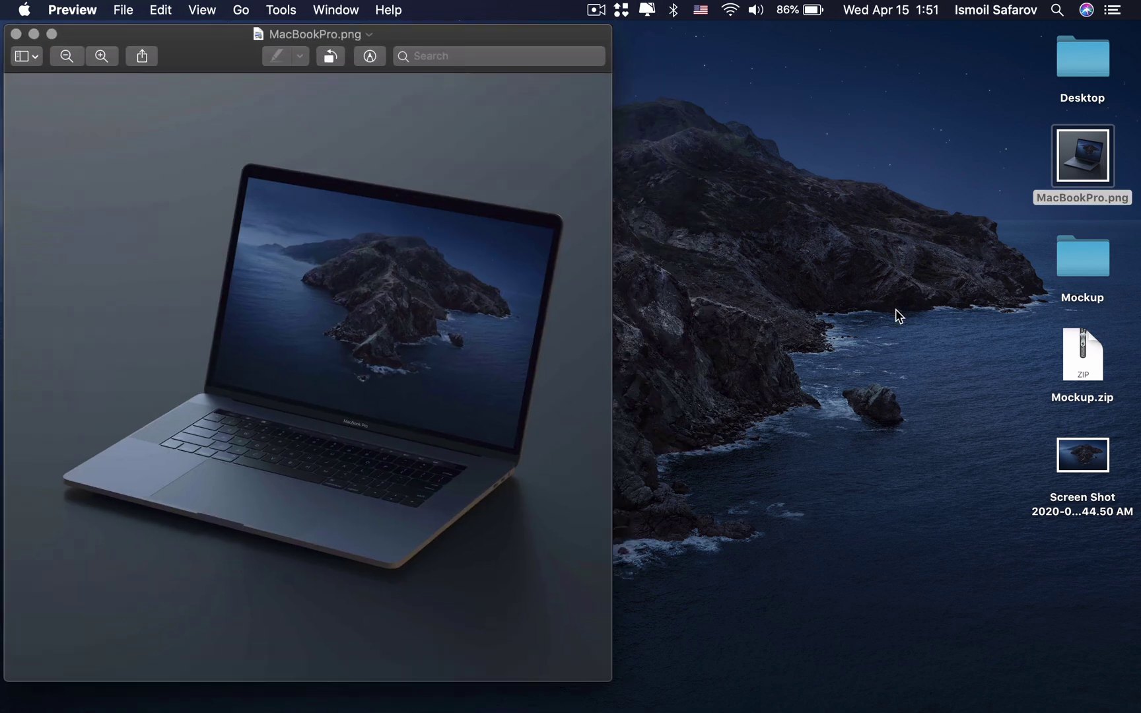
pyautogui.scroll(5, 356, 471)
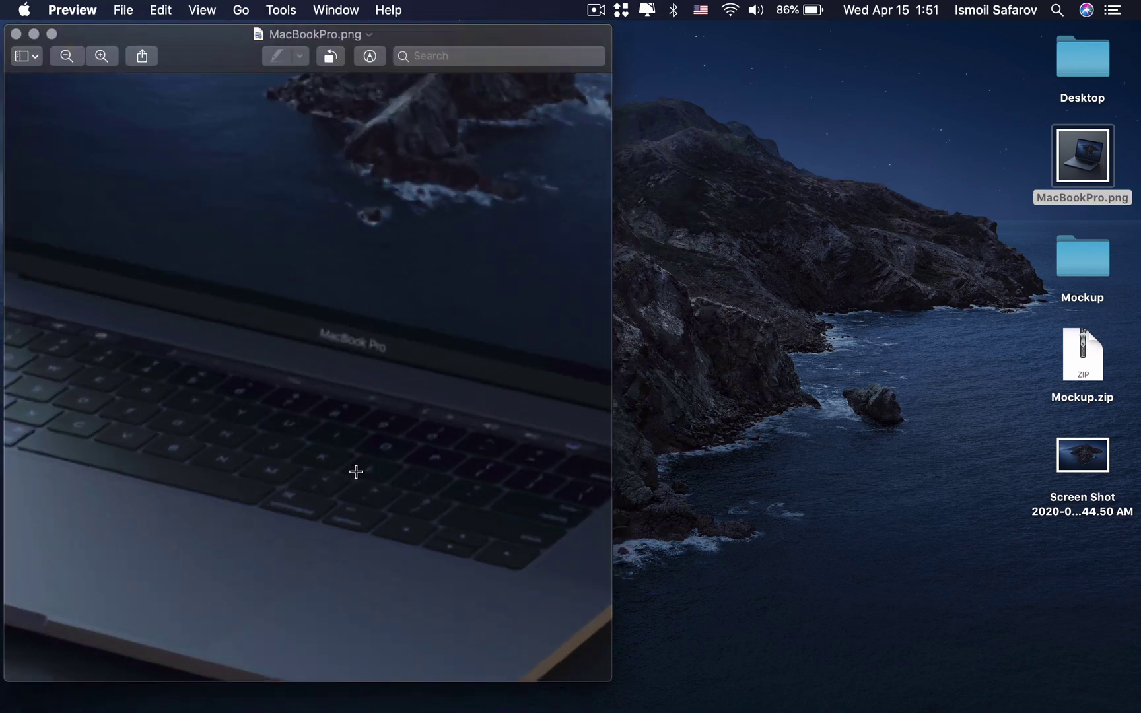
pyautogui.scroll(-8, 356, 472)
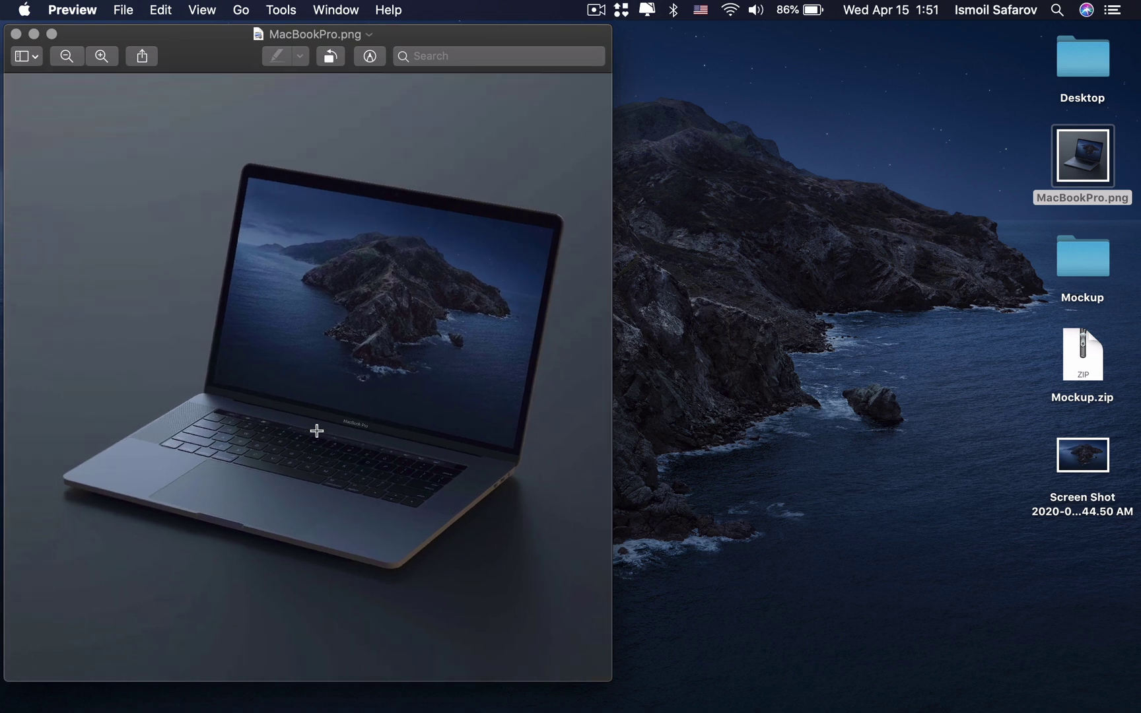
pyautogui.moveTo(460, 43); pyautogui.dragTo(505, 83)
pyautogui.scroll(2, 469, 272)
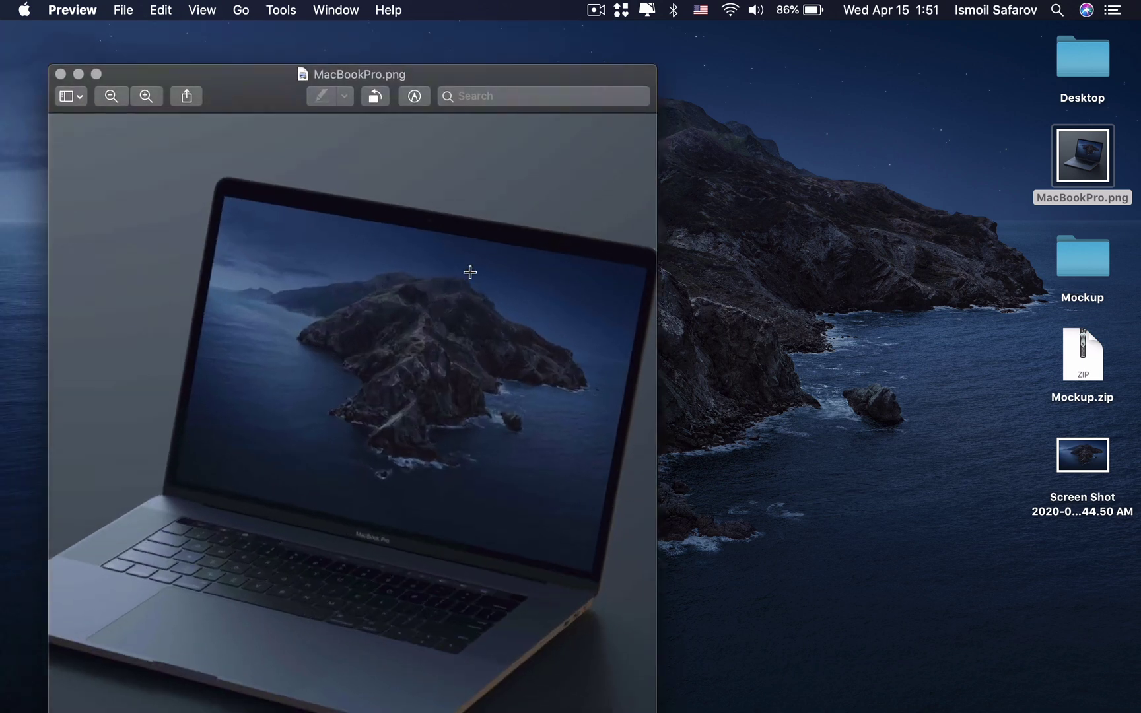